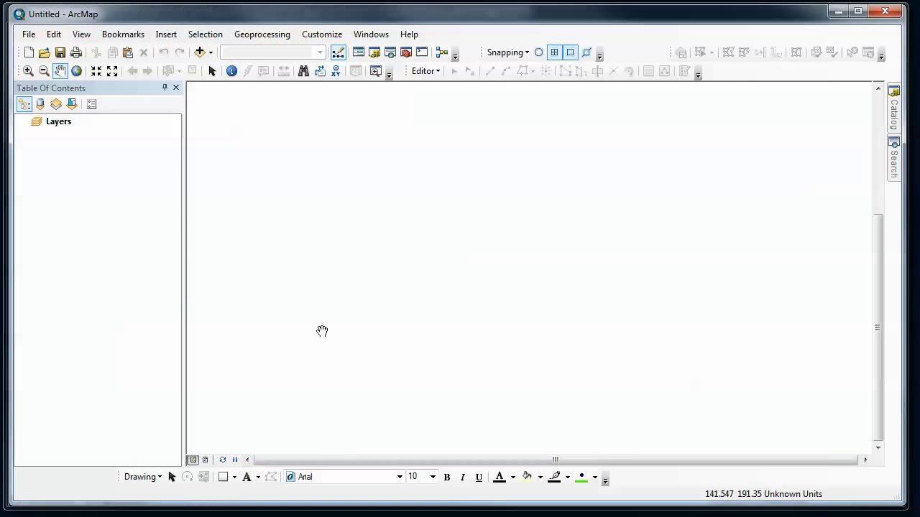
Step: Add UTM_Zone12_Topology from Yellowstone.gdb in ArcCatalog to the ArcMap map, including all its participating feature classes
{"action": "left_click_drag", "start_coordinate": [132, 22], "coordinate": [632, 21]}
{"action": "left_click_drag", "start_coordinate": [167, 264], "coordinate": [787, 244]}
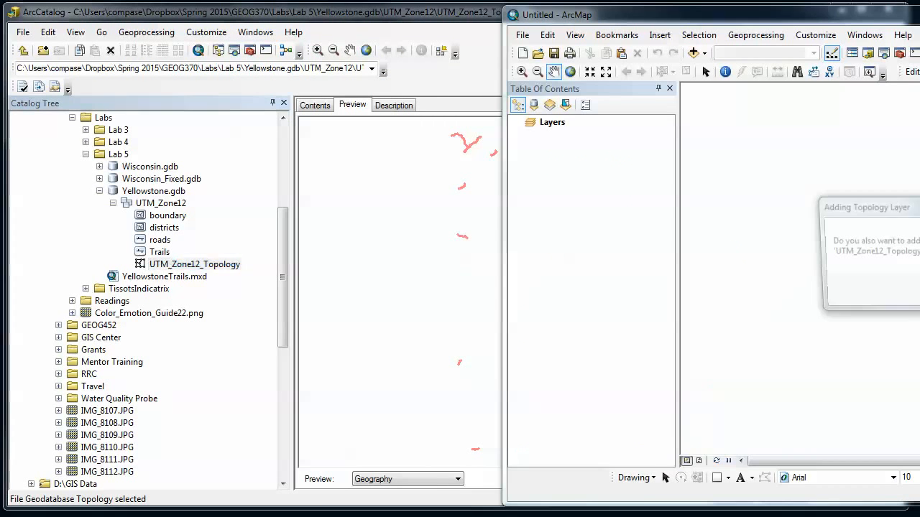
{"action": "left_click_drag", "start_coordinate": [919, 205], "coordinate": [714, 220]}
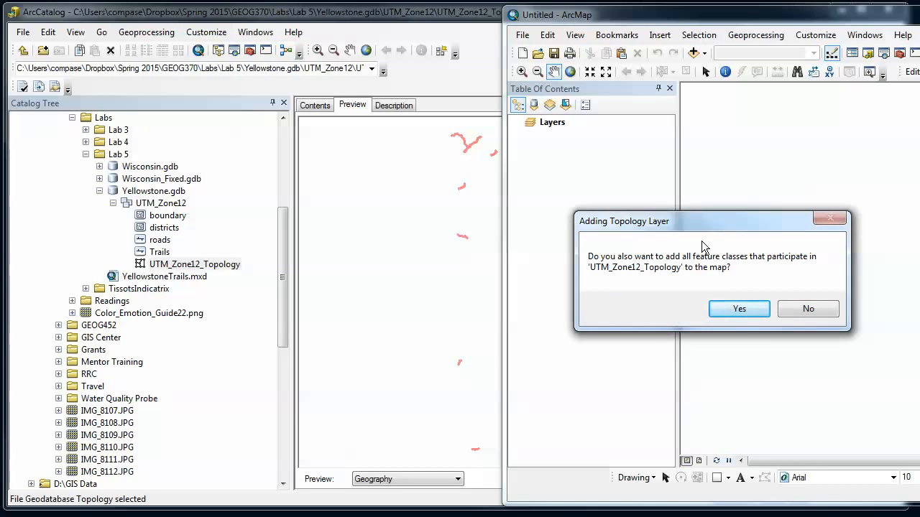
{"action": "left_click", "coordinate": [745, 316]}
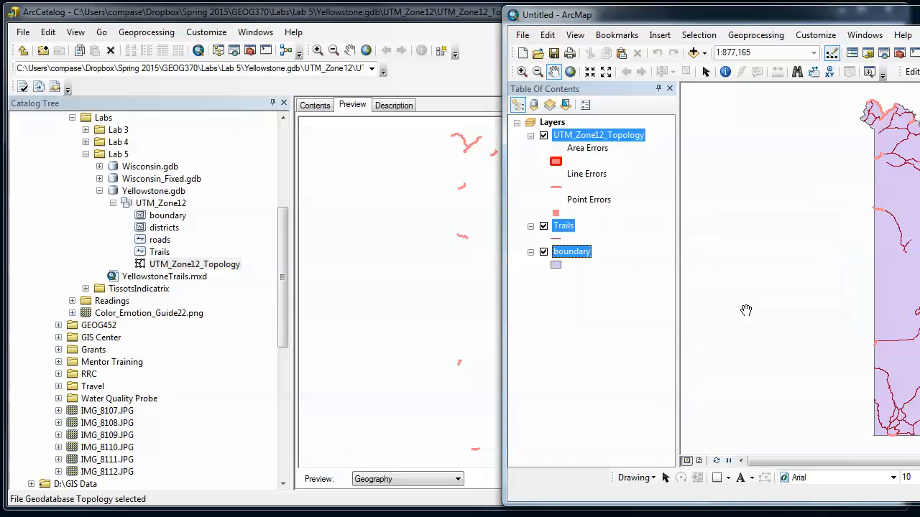
{"action": "left_click_drag", "start_coordinate": [919, 14], "coordinate": [549, 27]}
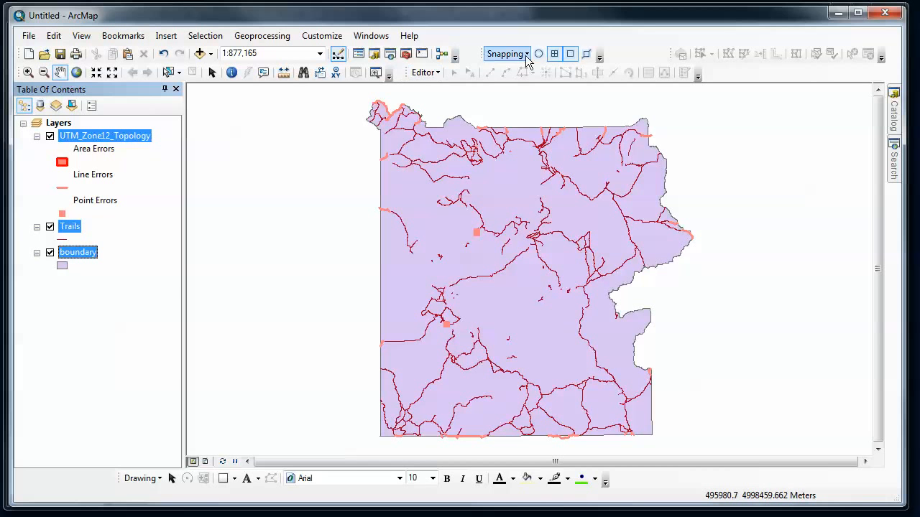
Step: Check the list of available toolbars and move the Topology toolbar closer to the Snapping toolbar
{"action": "right_click", "coordinate": [647, 56]}
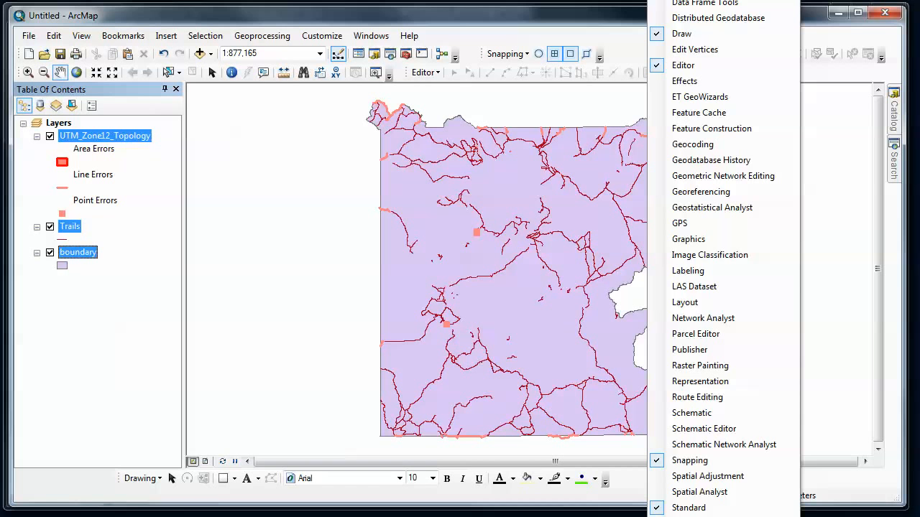
{"action": "left_click", "coordinate": [619, 51]}
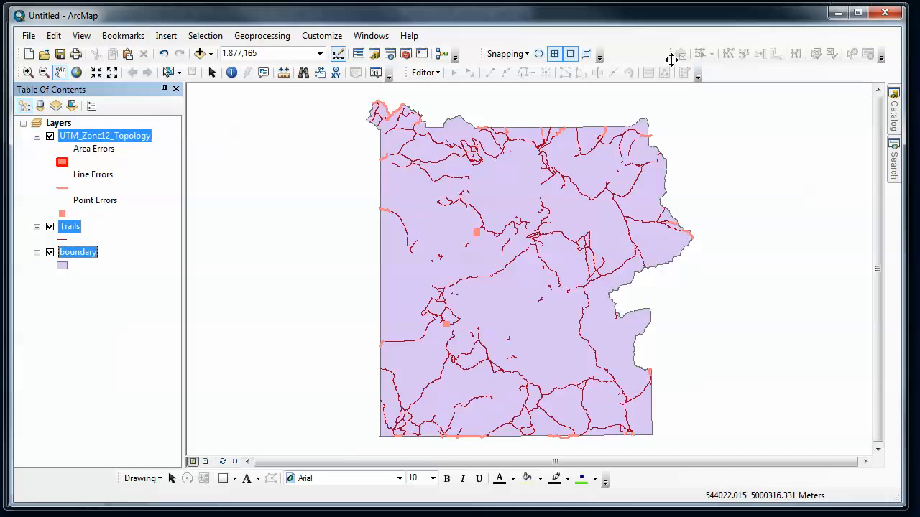
{"action": "left_click_drag", "start_coordinate": [671, 60], "coordinate": [618, 57]}
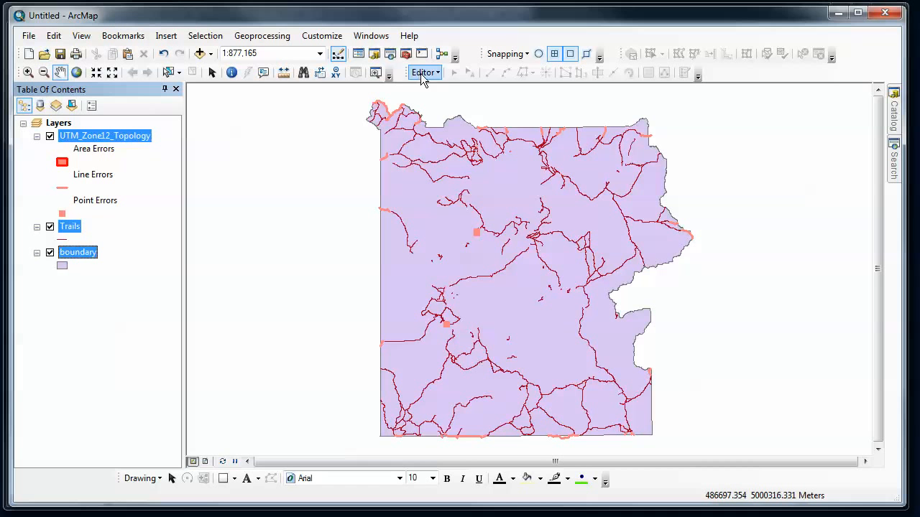
Step: Save the map document as Untitled.mxd in the Lab 5 folder under GEOG370 in Spring 2015
{"action": "left_click", "coordinate": [61, 56]}
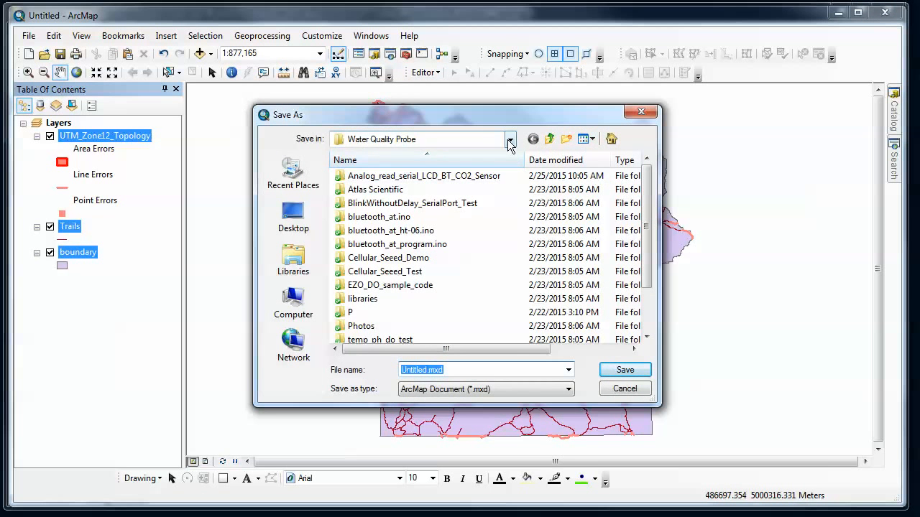
{"action": "left_click", "coordinate": [510, 142]}
{"action": "left_click", "coordinate": [401, 227]}
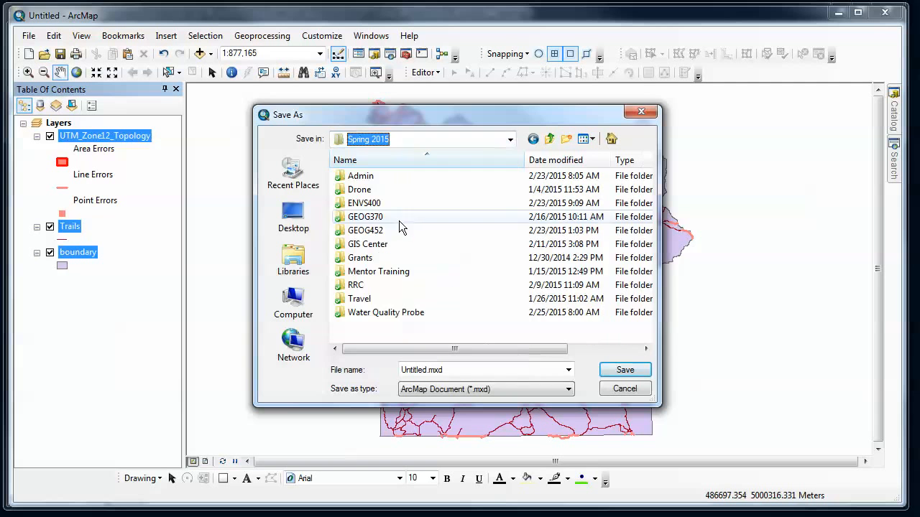
{"action": "double_click", "coordinate": [365, 217]}
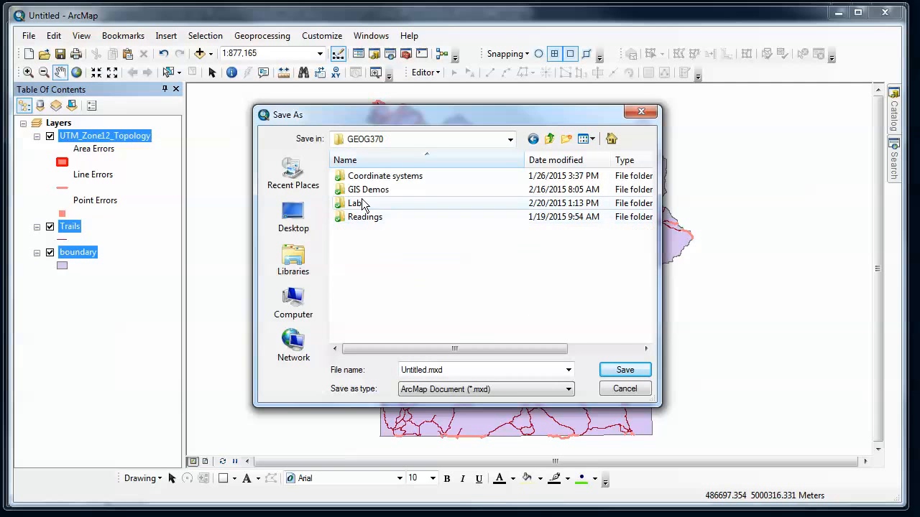
{"action": "double_click", "coordinate": [364, 204]}
{"action": "double_click", "coordinate": [359, 203]}
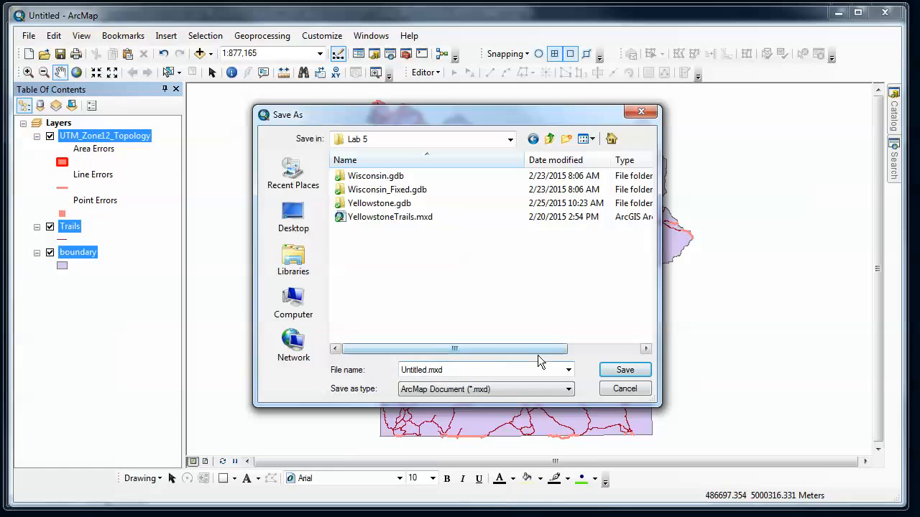
{"action": "left_click", "coordinate": [619, 371]}
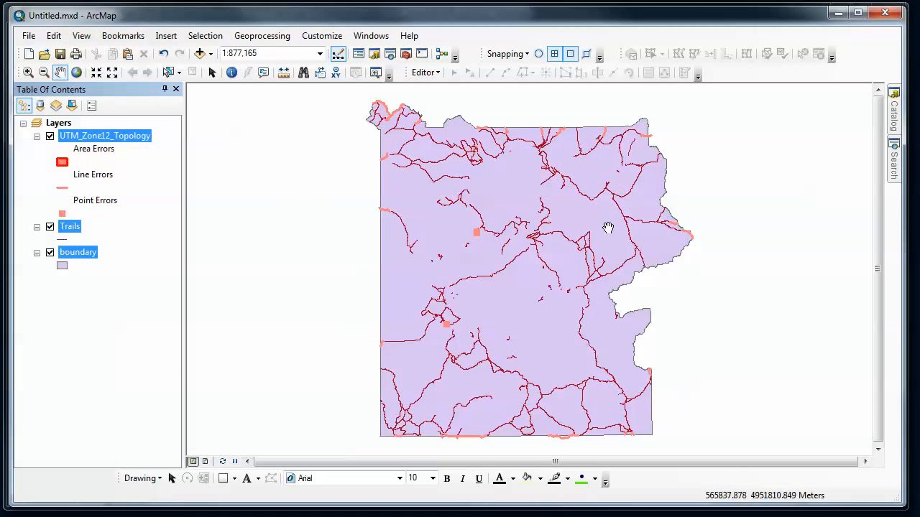
Step: Start an editing session and open the topology Error Inspector, making its pane slightly shorter
{"action": "left_click", "coordinate": [431, 73]}
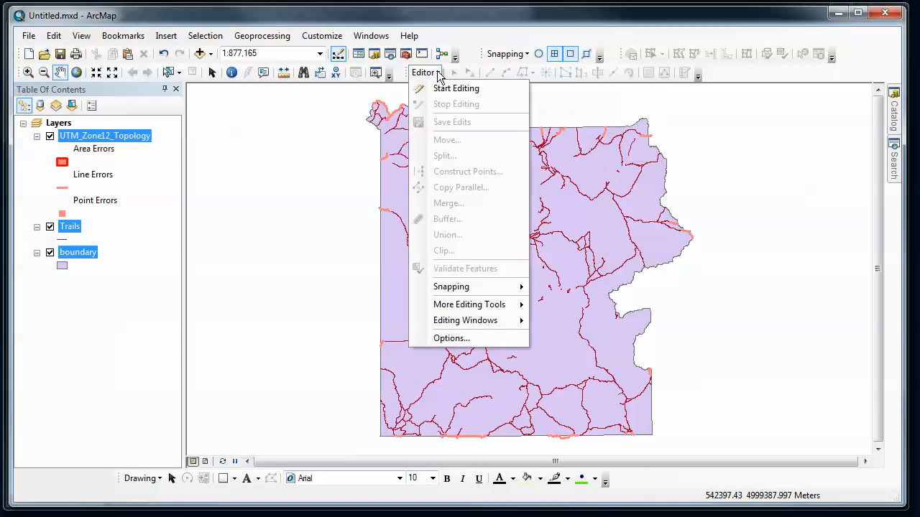
{"action": "left_click", "coordinate": [434, 89]}
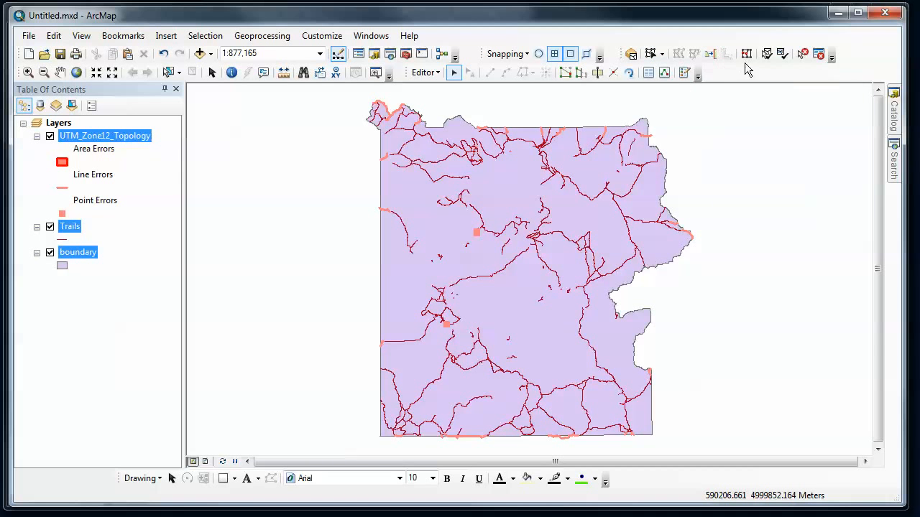
{"action": "left_click", "coordinate": [817, 60]}
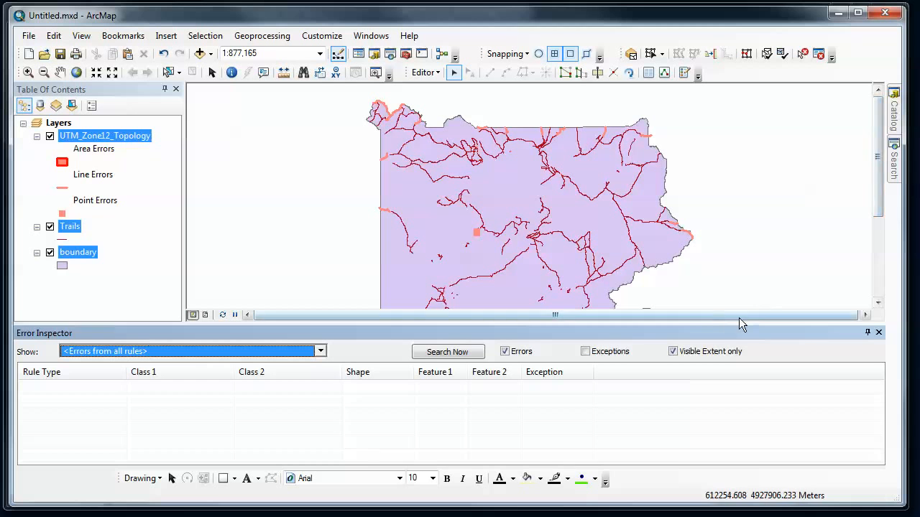
{"action": "left_click_drag", "start_coordinate": [719, 324], "coordinate": [709, 329]}
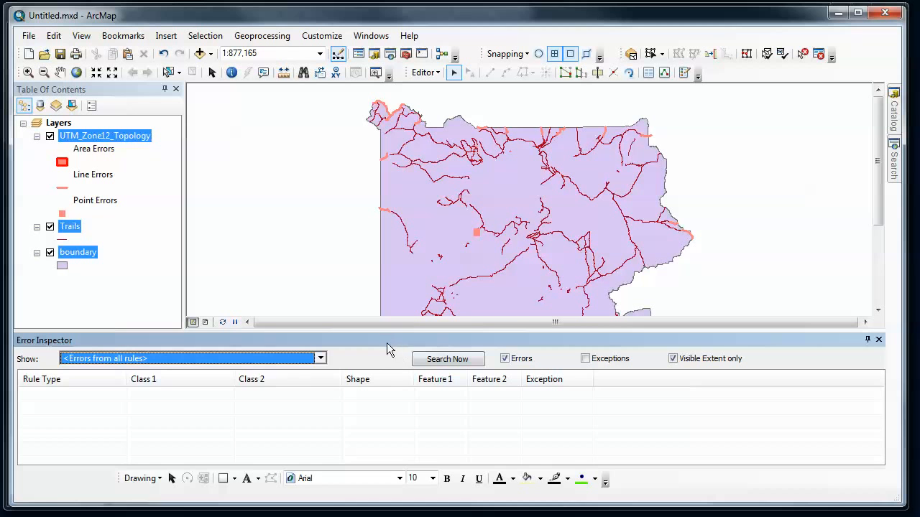
Step: Search the whole topology, beyond the visible extent, for errors of the Trails - Must Not Overlap rule
{"action": "left_click", "coordinate": [318, 359]}
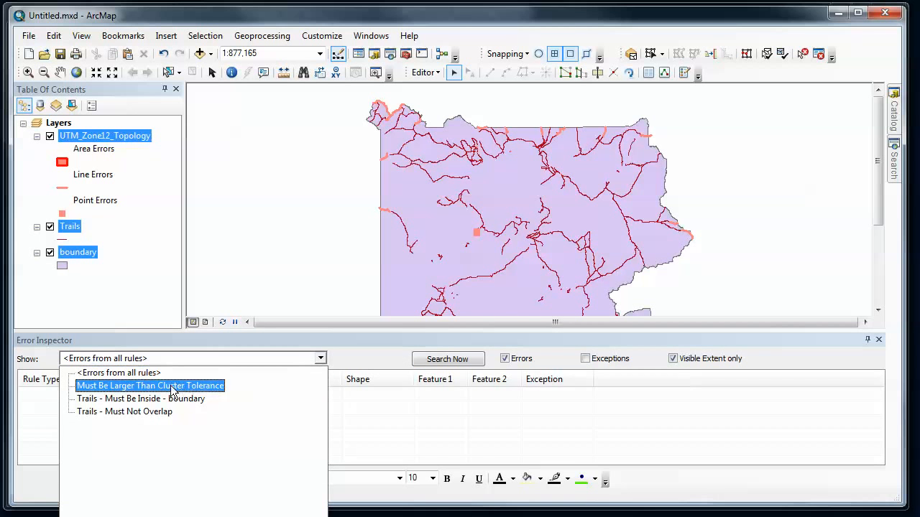
{"action": "left_click", "coordinate": [136, 413]}
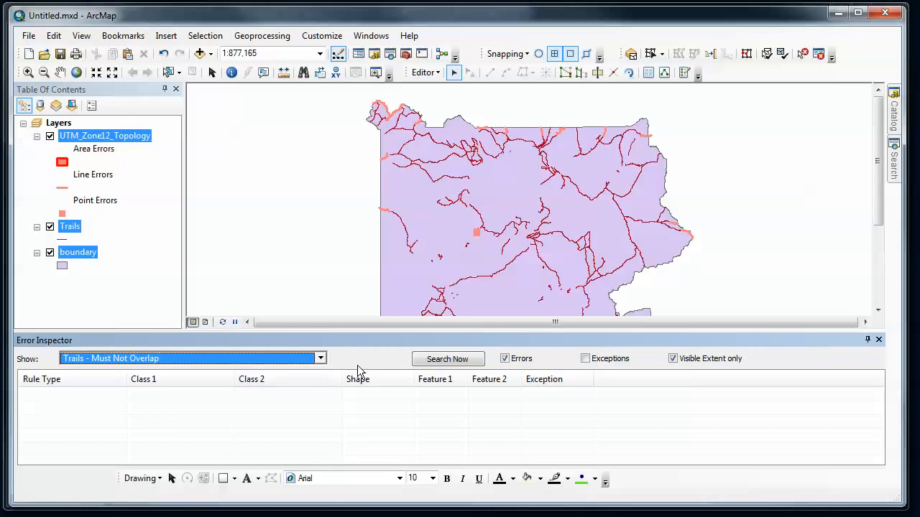
{"action": "left_click", "coordinate": [440, 360]}
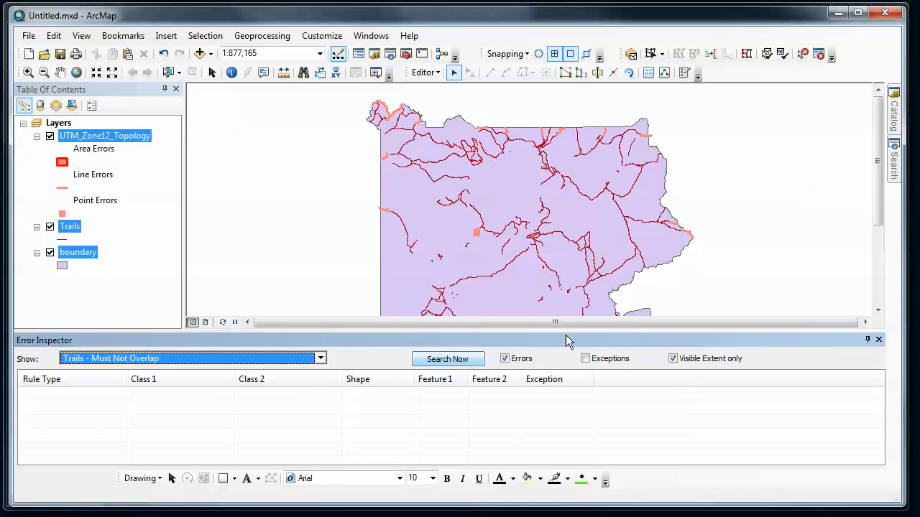
{"action": "left_click", "coordinate": [673, 358]}
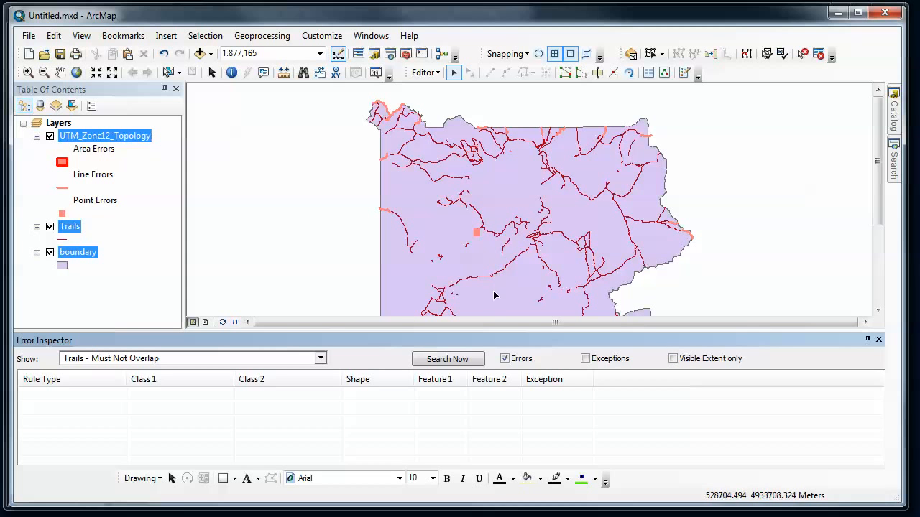
{"action": "left_click", "coordinate": [447, 358]}
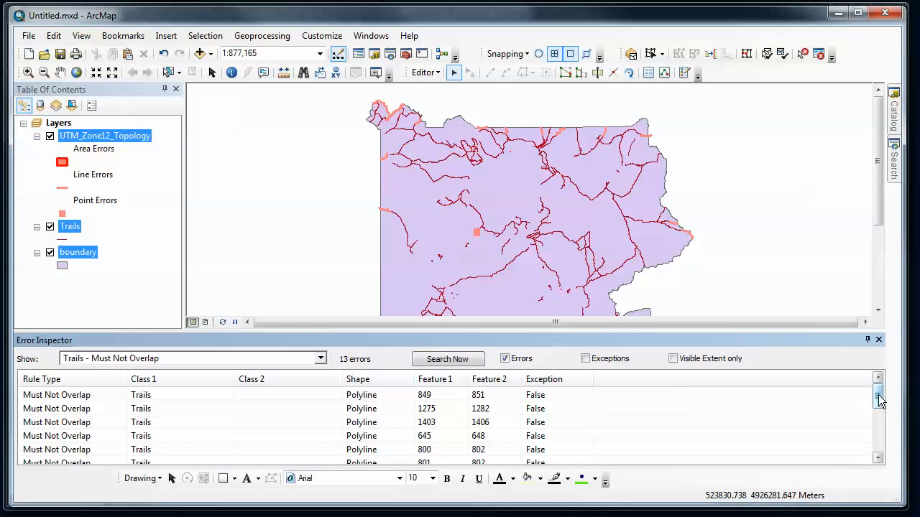
Step: Zoom to the first Must Not Overlap error, between Trails features 849 and 851
{"action": "left_click", "coordinate": [61, 400]}
{"action": "right_click", "coordinate": [62, 401]}
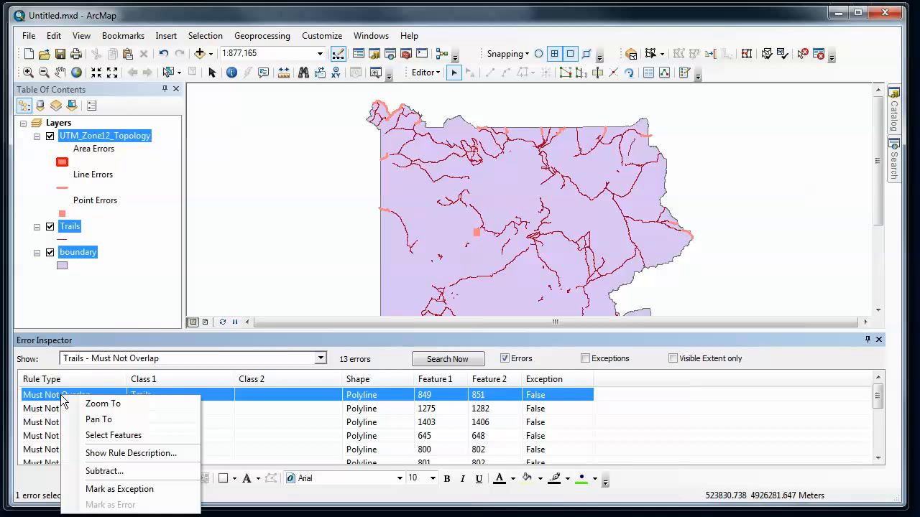
{"action": "left_click", "coordinate": [72, 401]}
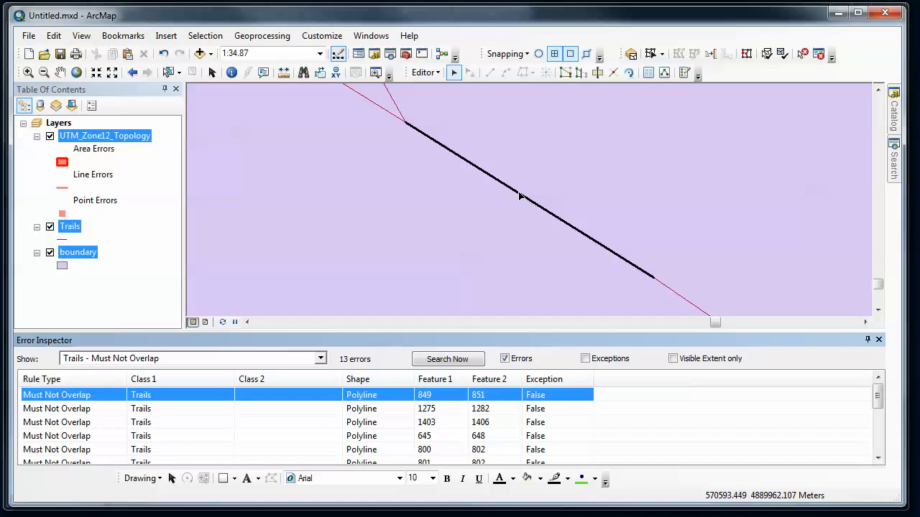
Step: Subtract the overlap error from the first listed 6Y4 (Trails) feature and validate the topology in the current extent
{"action": "left_click", "coordinate": [803, 54]}
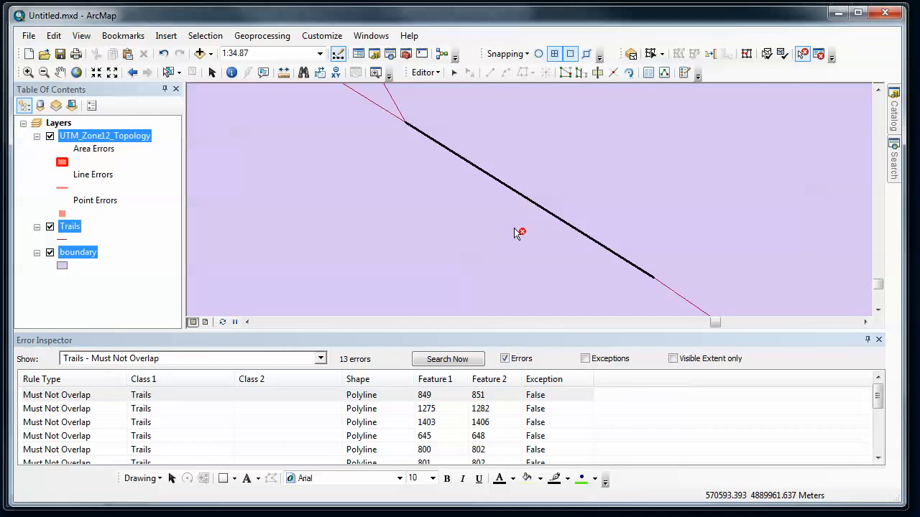
{"action": "right_click", "coordinate": [508, 189]}
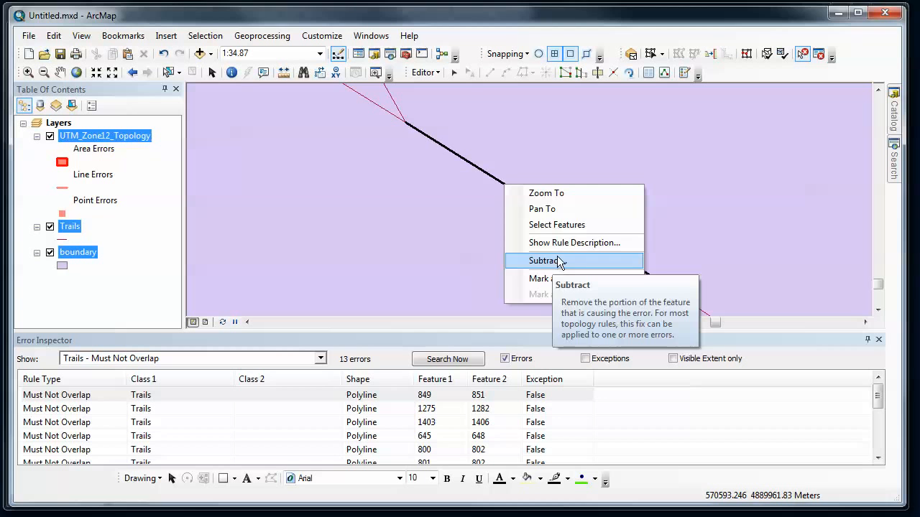
{"action": "left_click", "coordinate": [559, 260]}
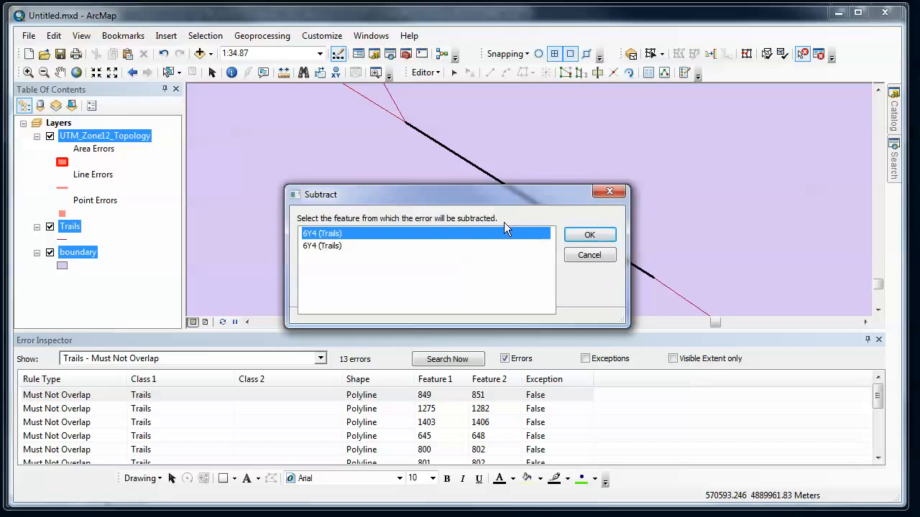
{"action": "left_click", "coordinate": [589, 236]}
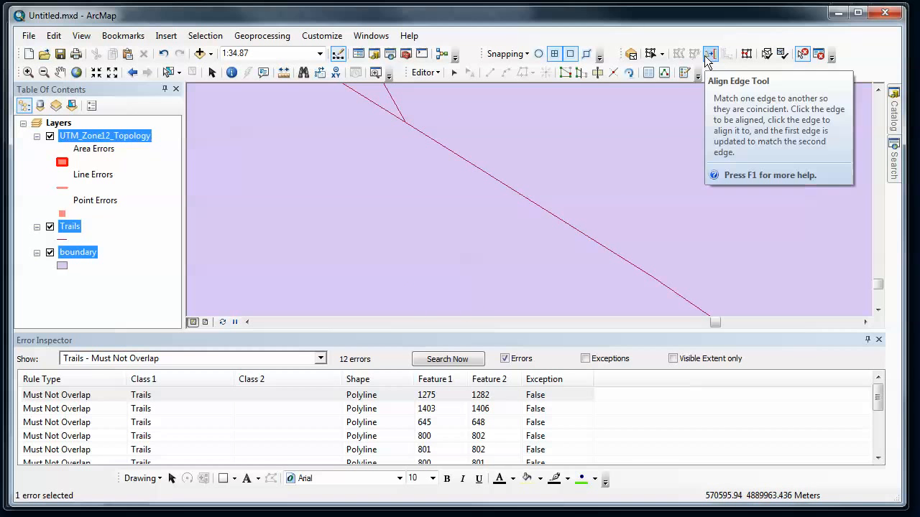
{"action": "left_click", "coordinate": [782, 55]}
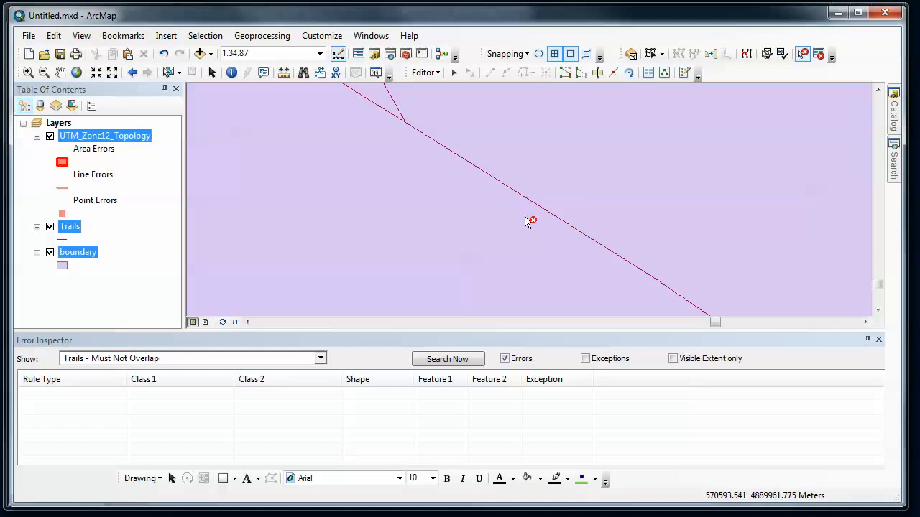
Step: Undo the topology validation and the subtraction of the overlapping trail segment
{"action": "left_click", "coordinate": [437, 72]}
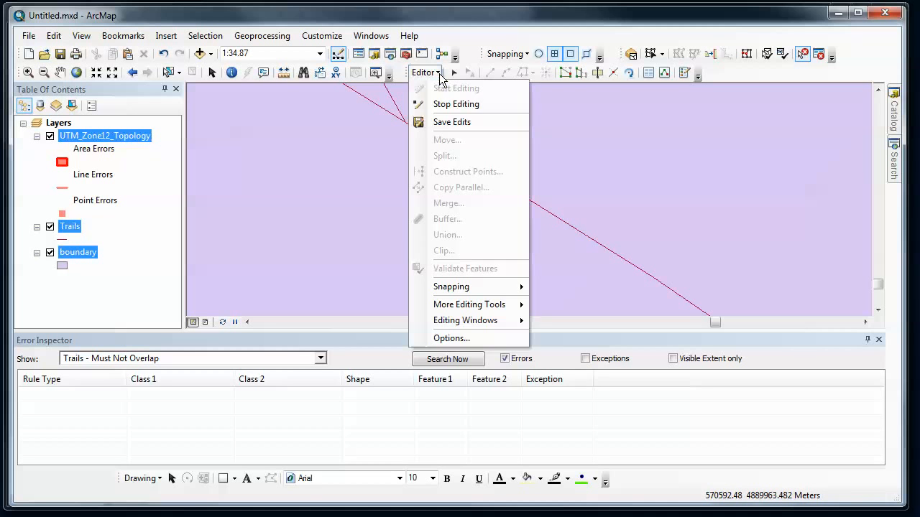
{"action": "left_click", "coordinate": [453, 75]}
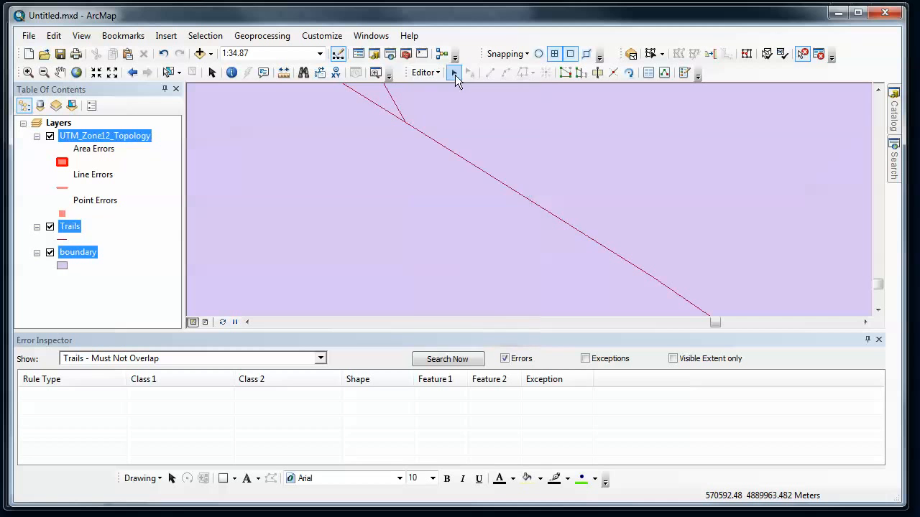
{"action": "left_click", "coordinate": [453, 75]}
{"action": "left_click", "coordinate": [54, 35]}
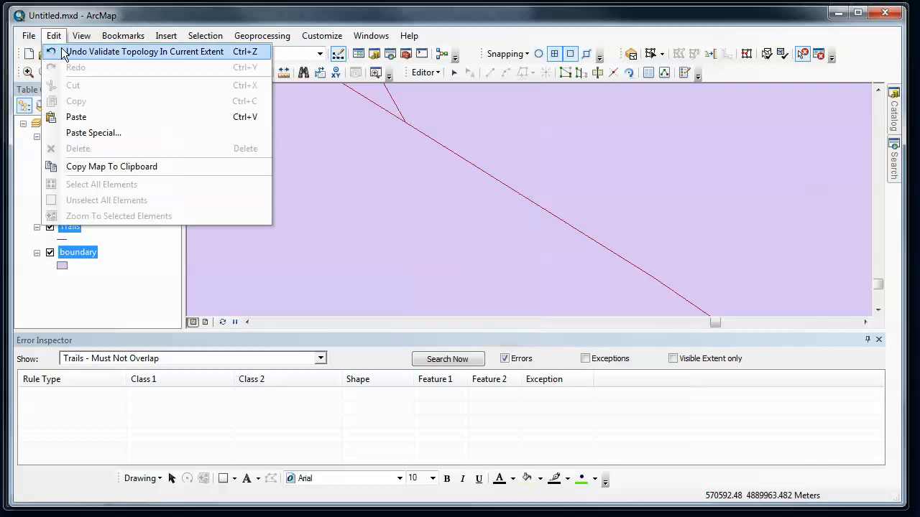
{"action": "left_click", "coordinate": [61, 49]}
{"action": "left_click", "coordinate": [56, 37]}
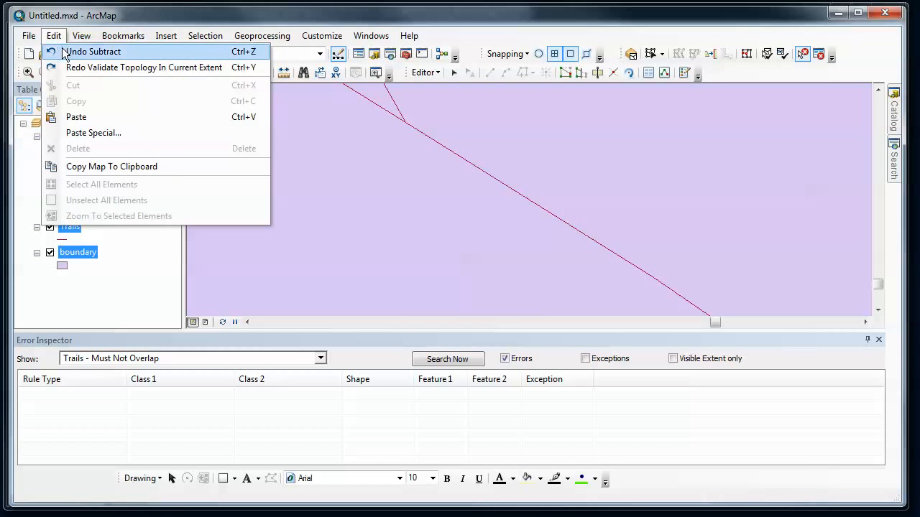
{"action": "left_click", "coordinate": [62, 50]}
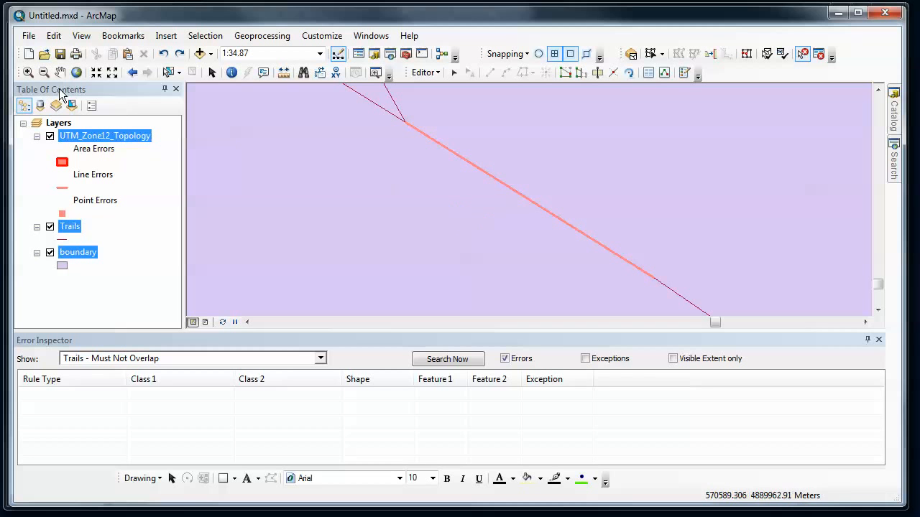
Step: Examine the trails around the overlap error at 1:300 scale, including the small spur above the junction
{"action": "left_click", "coordinate": [113, 74]}
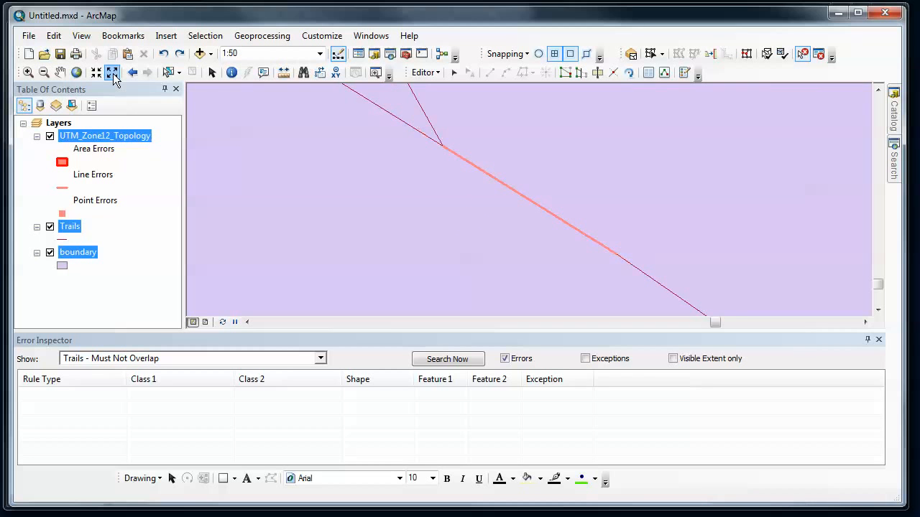
{"action": "left_click", "coordinate": [113, 75]}
{"action": "left_click", "coordinate": [114, 75]}
{"action": "left_click", "coordinate": [114, 75]}
{"action": "left_click", "coordinate": [114, 74]}
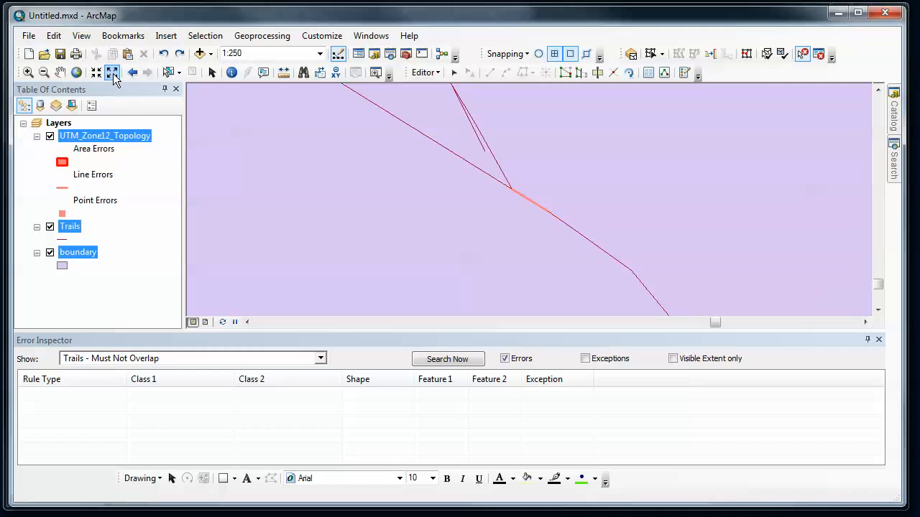
{"action": "left_click", "coordinate": [113, 75]}
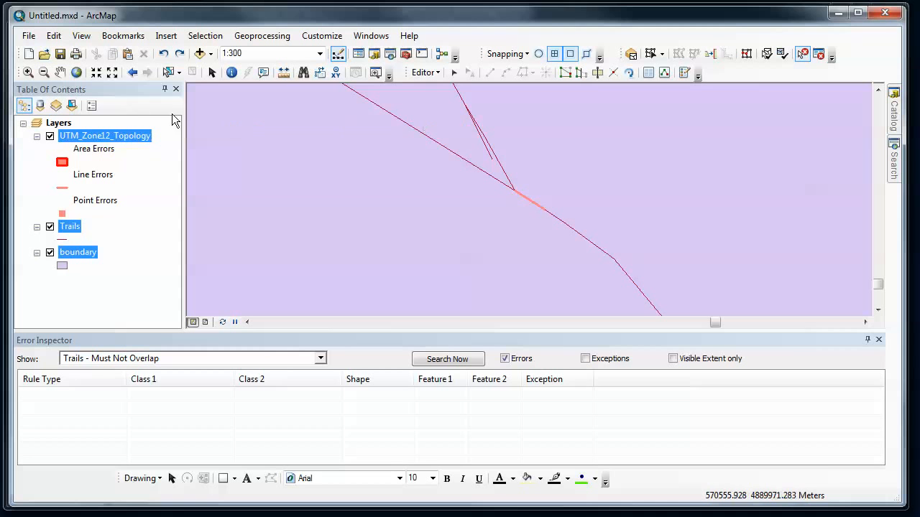
{"action": "left_click", "coordinate": [60, 72]}
{"action": "left_click_drag", "start_coordinate": [420, 115], "coordinate": [409, 166]}
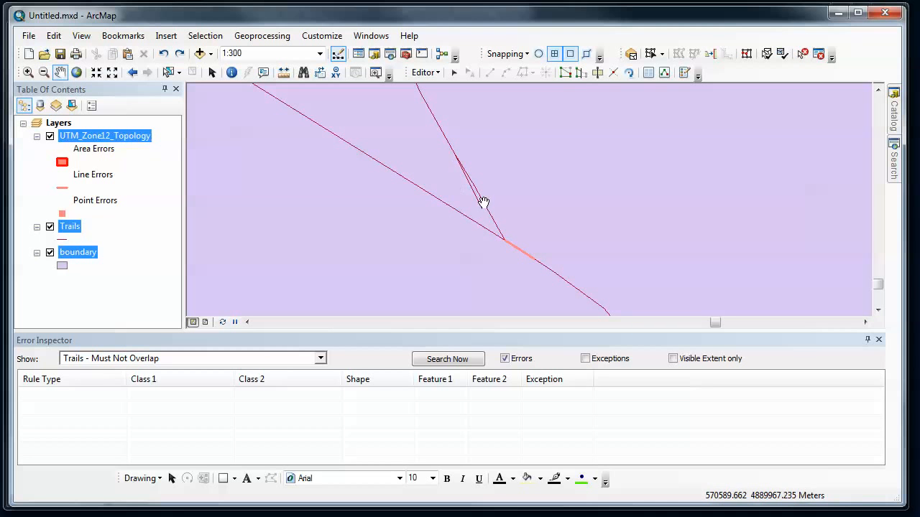
Step: Measure the distance from the spur's branching point to the trail junction, with the distance unit set to Meters
{"action": "left_click", "coordinate": [283, 75]}
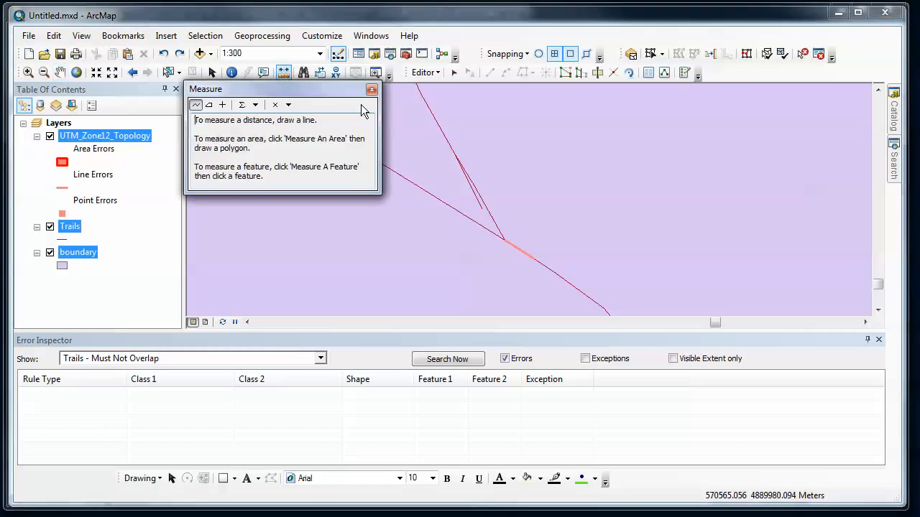
{"action": "left_click", "coordinate": [456, 157]}
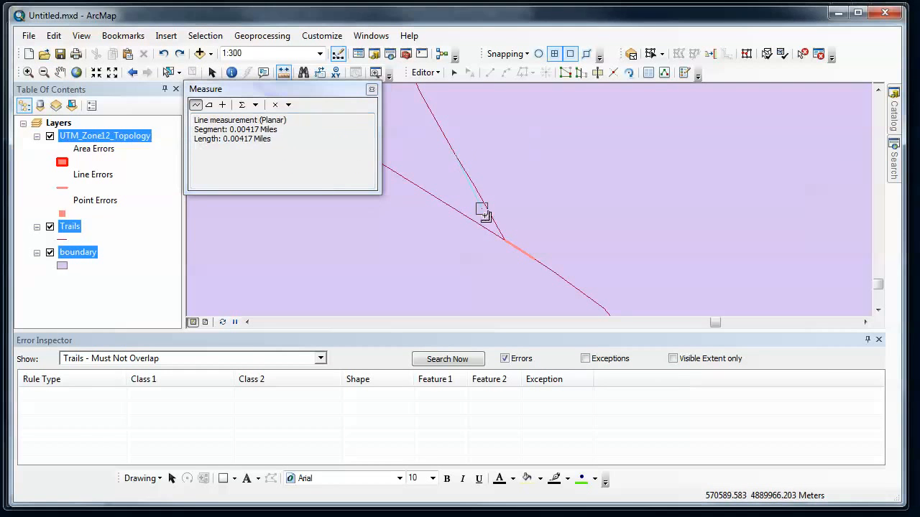
{"action": "left_click", "coordinate": [503, 242]}
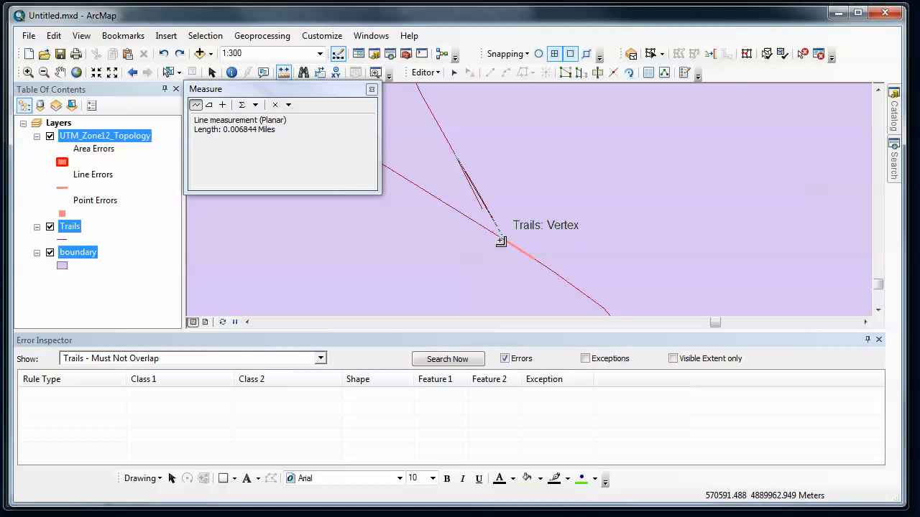
{"action": "left_click", "coordinate": [256, 105]}
{"action": "mouse_move", "coordinate": [267, 121]}
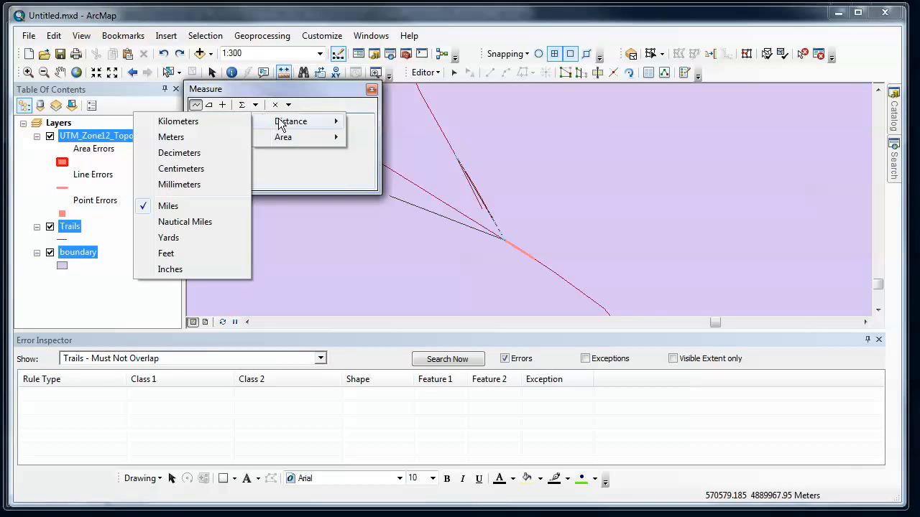
{"action": "left_click", "coordinate": [239, 137]}
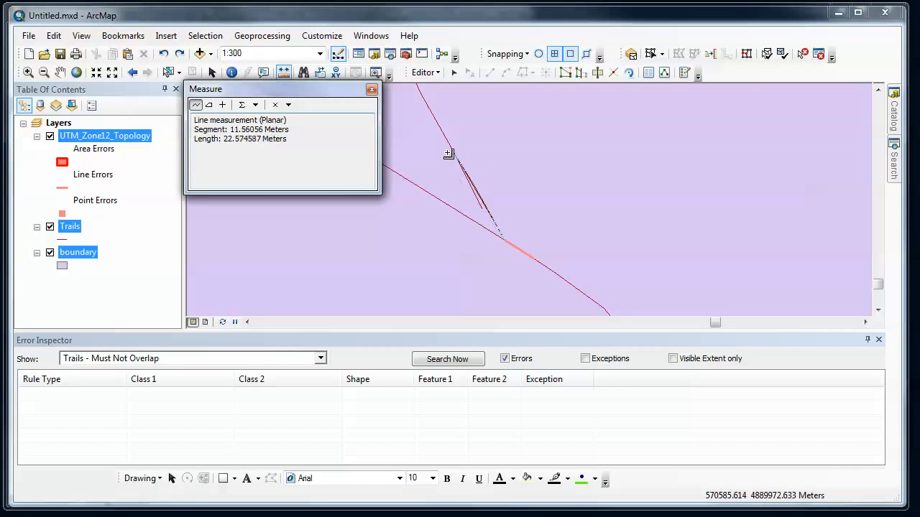
{"action": "left_click", "coordinate": [451, 153]}
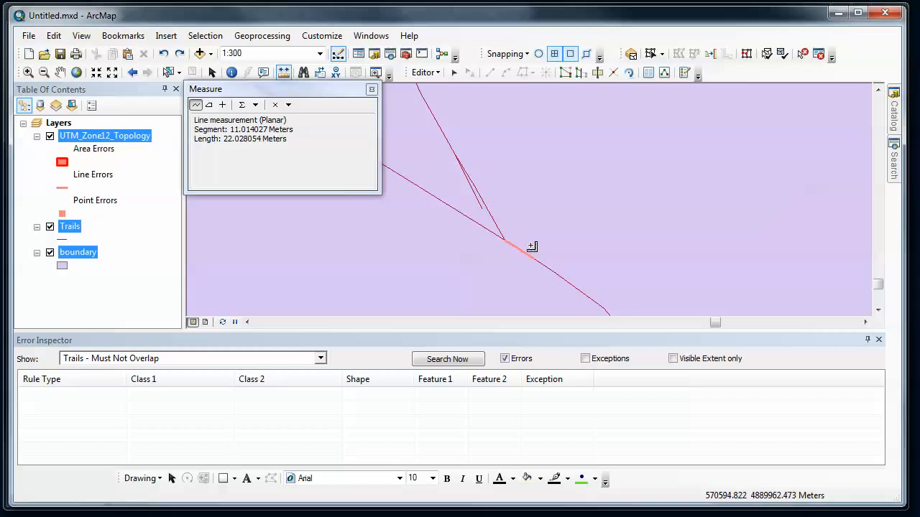
{"action": "left_click", "coordinate": [371, 89]}
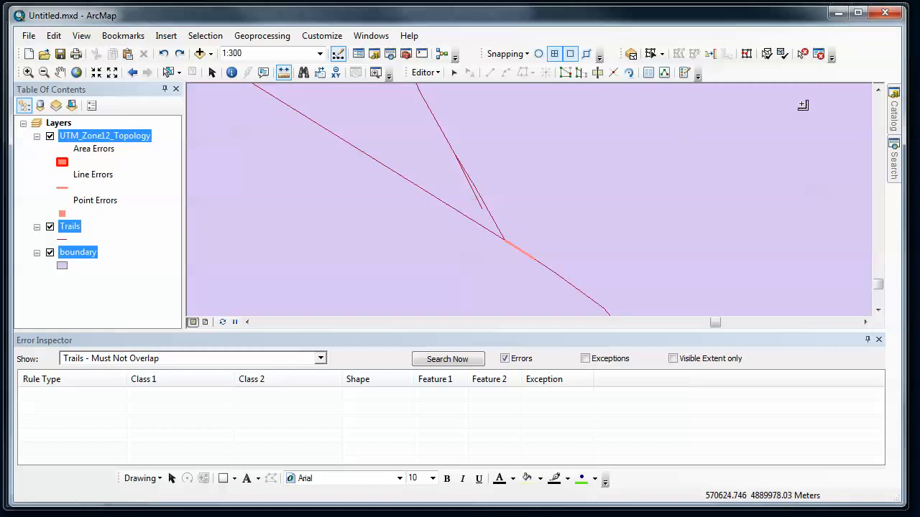
Step: Select the overlap error between Trails features 849 and 851 with the Fix Topology Error tool and subtract it
{"action": "left_click", "coordinate": [802, 56]}
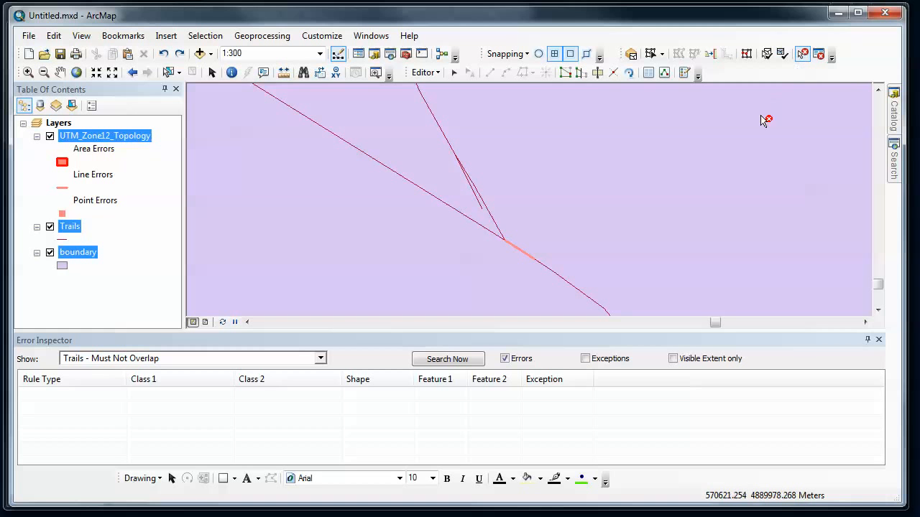
{"action": "right_click", "coordinate": [521, 248]}
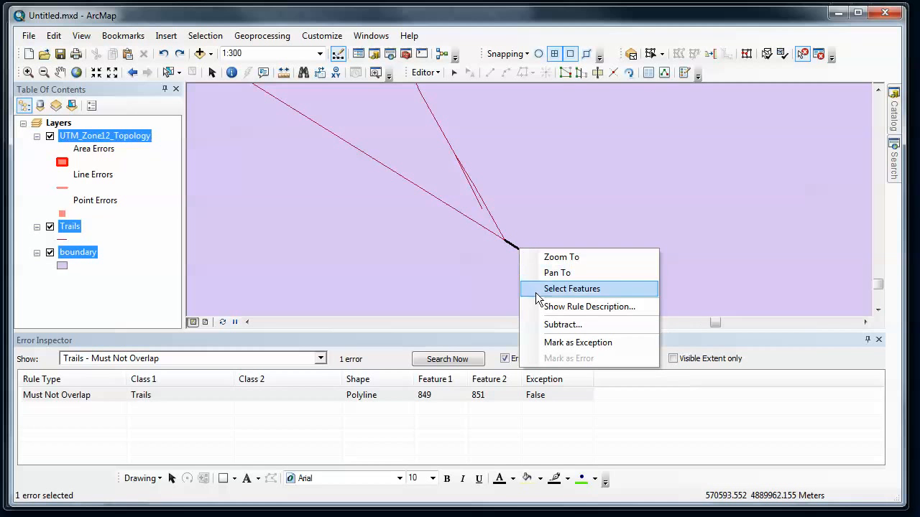
{"action": "left_click", "coordinate": [551, 323]}
{"action": "left_click", "coordinate": [587, 238]}
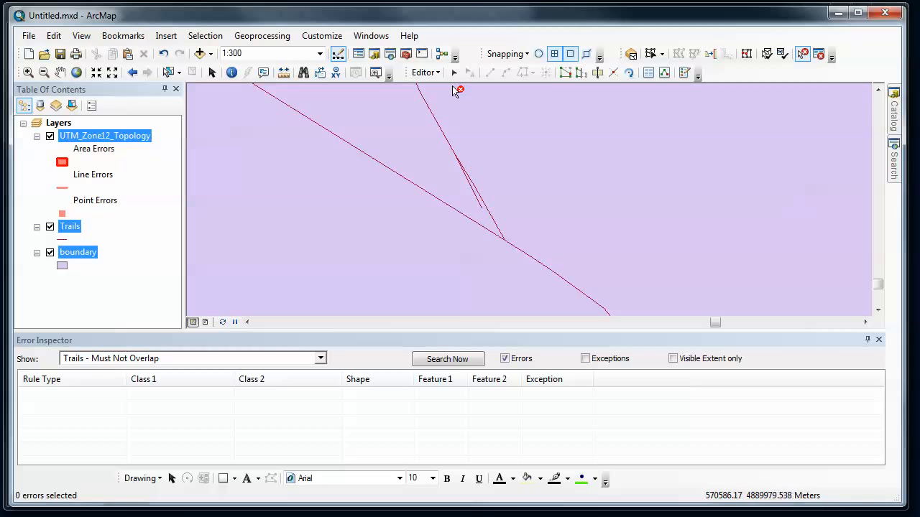
Step: Delete the end vertex of the short spur above the junction and finish the trail's sketch
{"action": "double_click", "coordinate": [472, 188]}
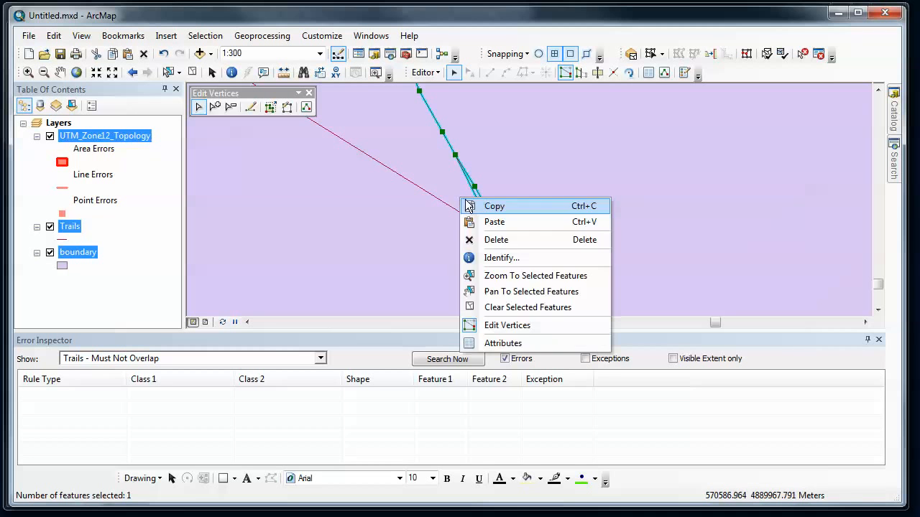
{"action": "right_click", "coordinate": [476, 201]}
{"action": "left_click", "coordinate": [493, 178]}
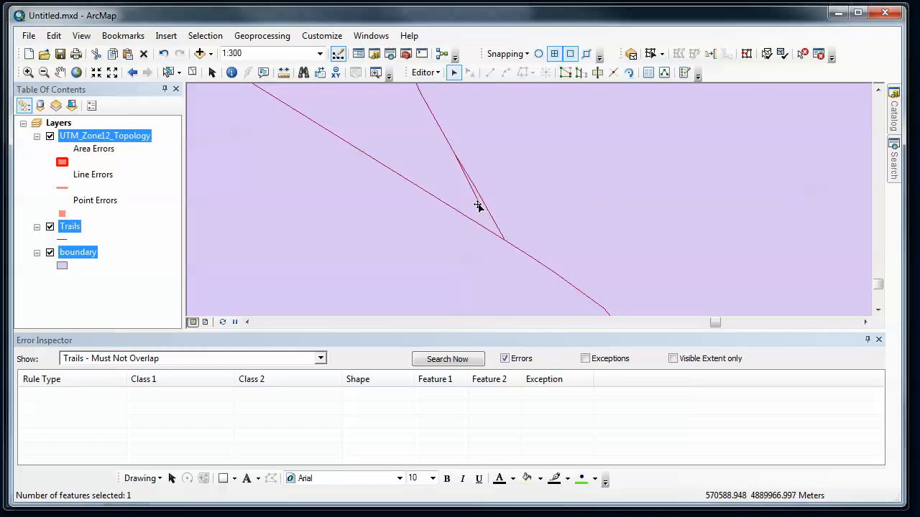
{"action": "double_click", "coordinate": [479, 207]}
{"action": "right_click", "coordinate": [482, 209]}
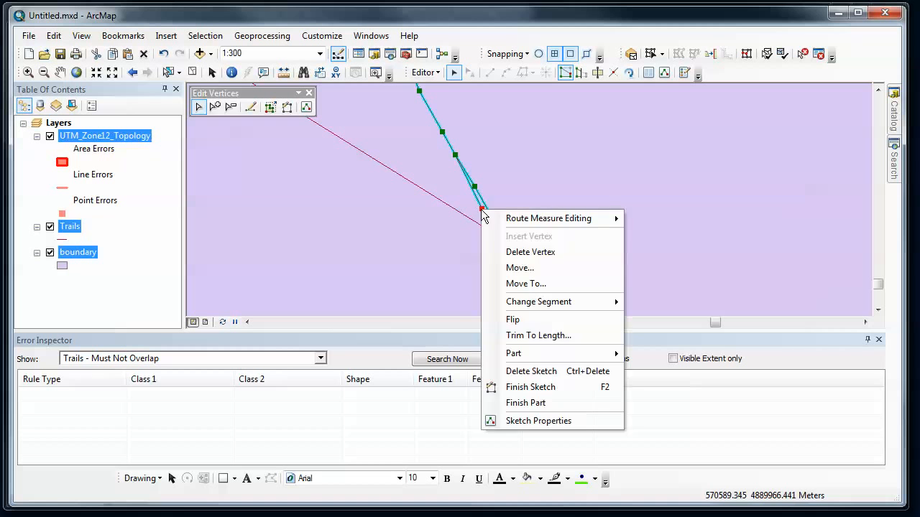
{"action": "left_click", "coordinate": [513, 252]}
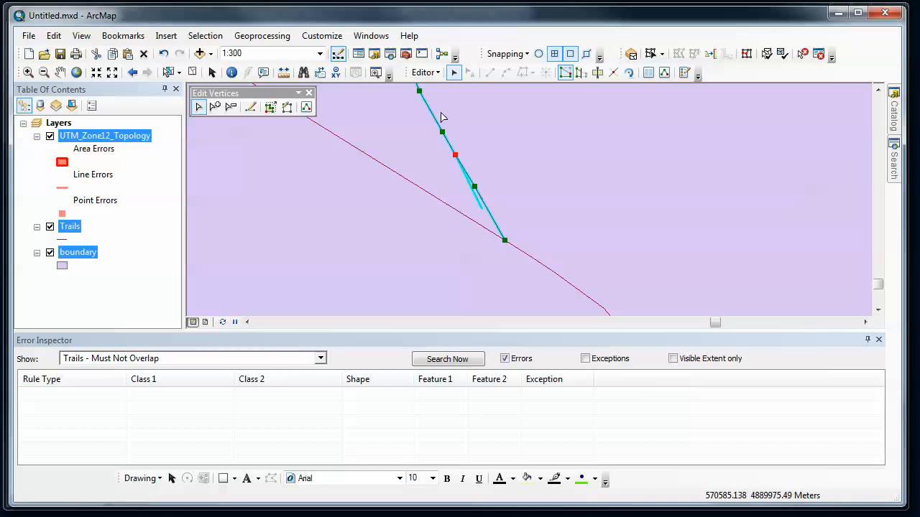
{"action": "left_click", "coordinate": [500, 134]}
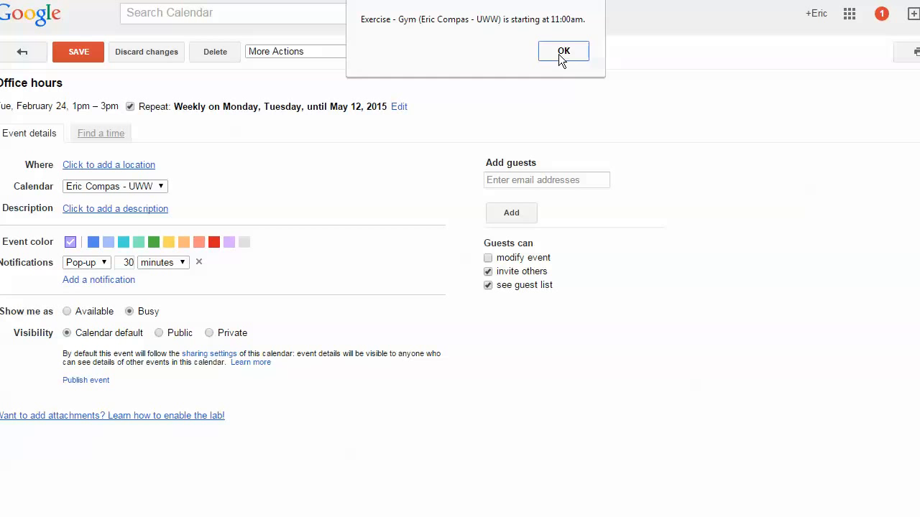
Step: Dismiss the exercise reminder in Google Calendar
{"action": "left_click", "coordinate": [563, 51]}
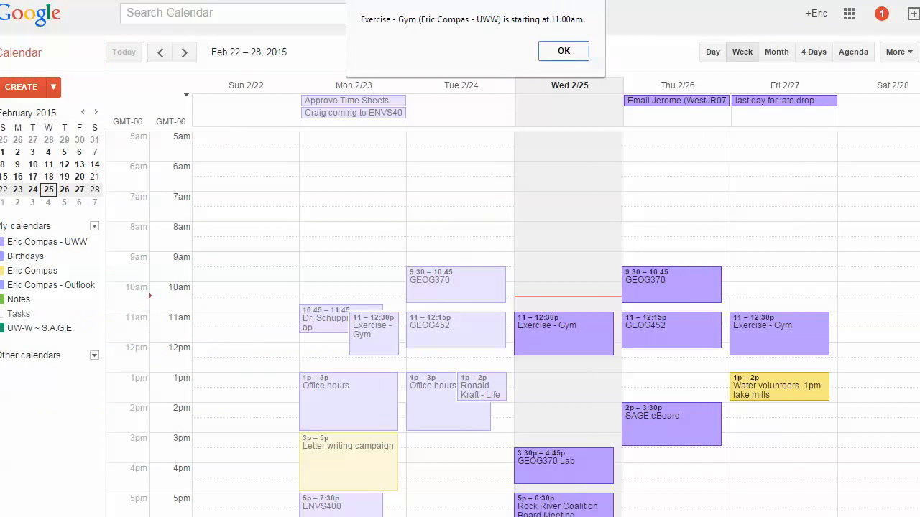
{"action": "left_click", "coordinate": [580, 53]}
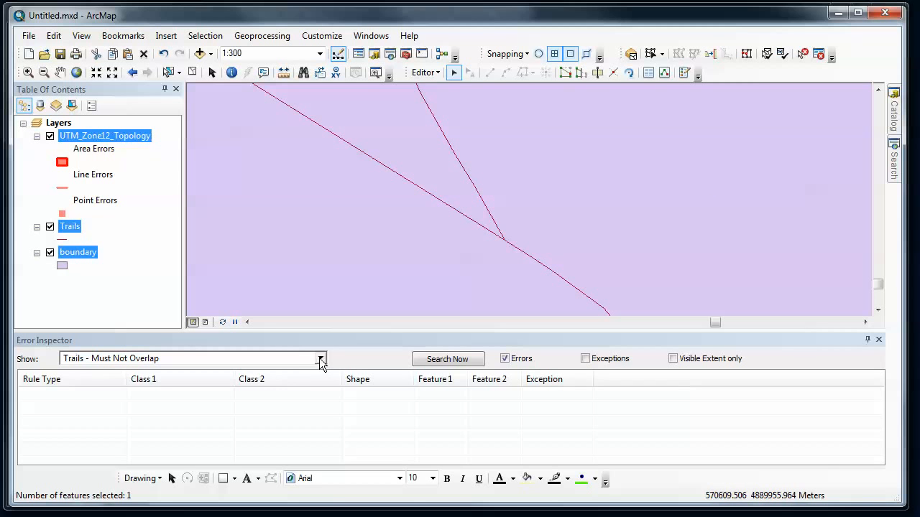
Step: Search the whole topology again for errors of the Trails - Must Not Overlap rule
{"action": "left_click", "coordinate": [321, 359]}
{"action": "left_click", "coordinate": [320, 359]}
{"action": "left_click", "coordinate": [421, 359]}
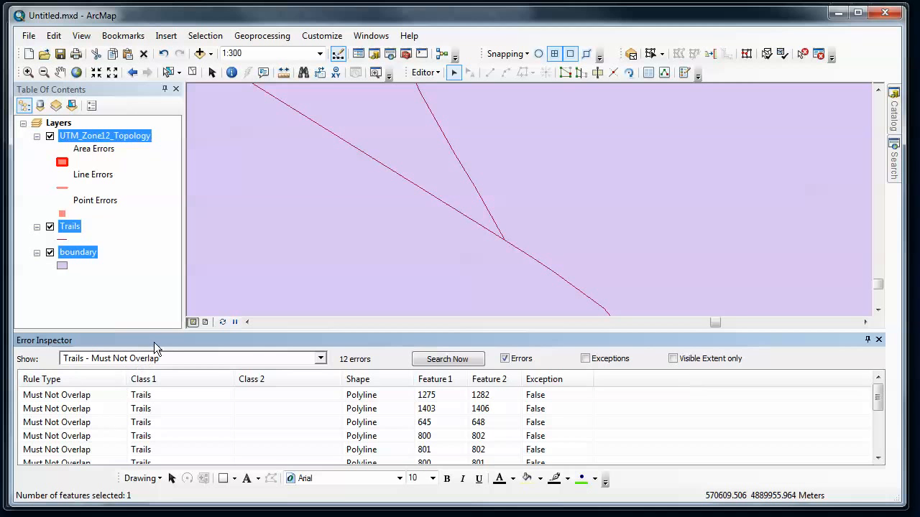
Step: Search the whole topology for errors of the Trails - Must Be Inside - boundary rule
{"action": "left_click", "coordinate": [319, 359]}
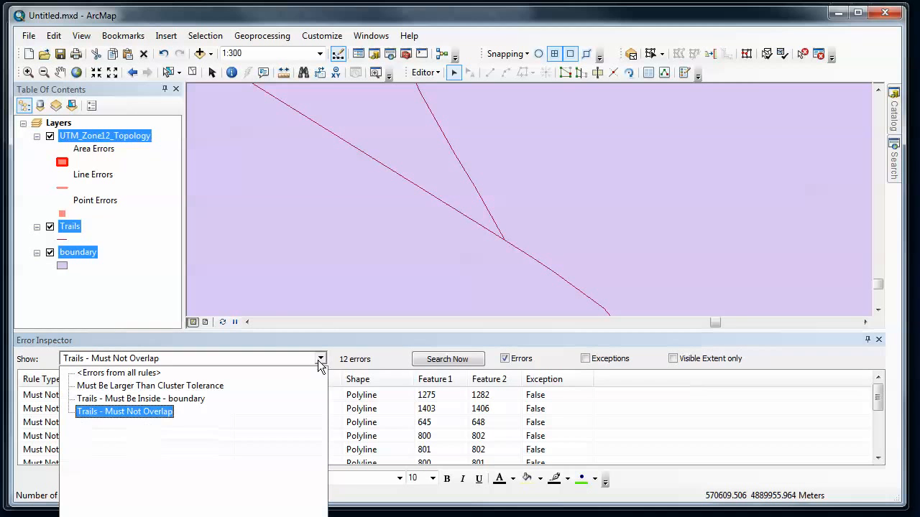
{"action": "left_click", "coordinate": [188, 398]}
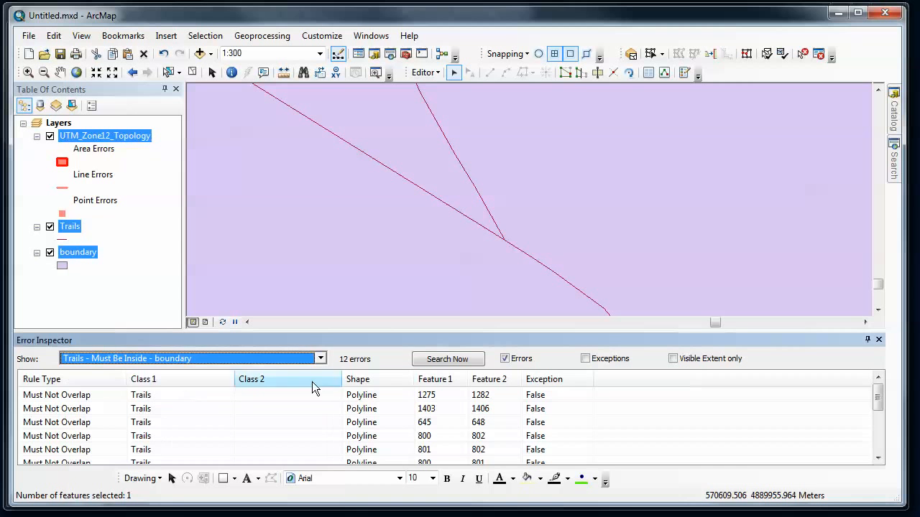
{"action": "left_click", "coordinate": [443, 359]}
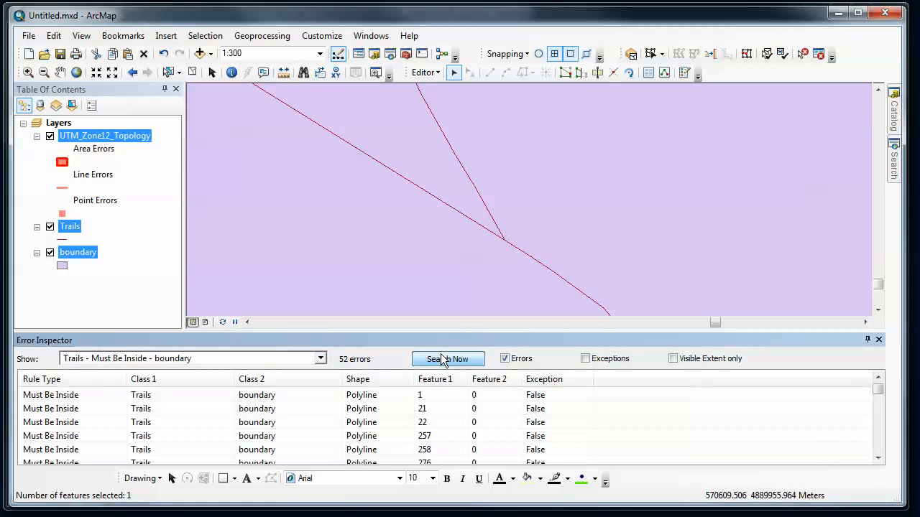
Step: Zoom to the Must Be Inside error of Trails feature 1 and mark it as an exception
{"action": "left_click", "coordinate": [63, 395]}
{"action": "right_click", "coordinate": [63, 396]}
{"action": "left_click", "coordinate": [75, 403]}
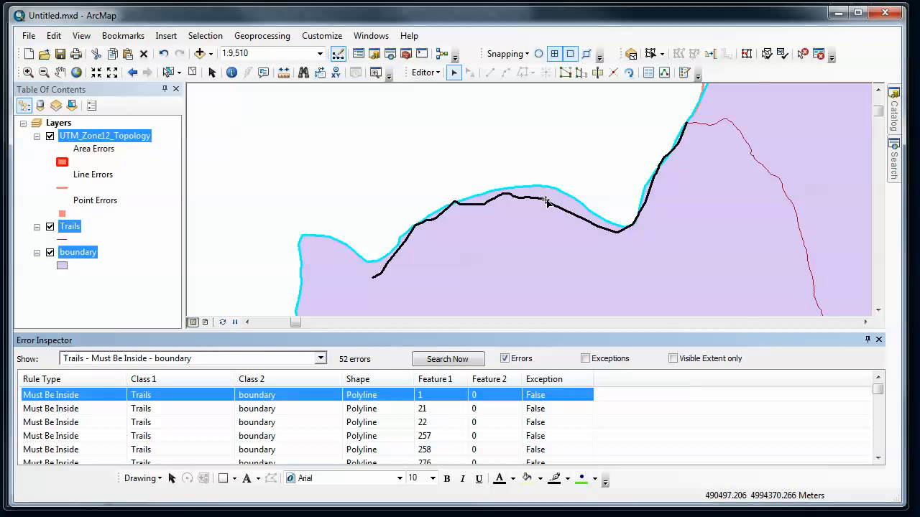
{"action": "left_click", "coordinate": [802, 53]}
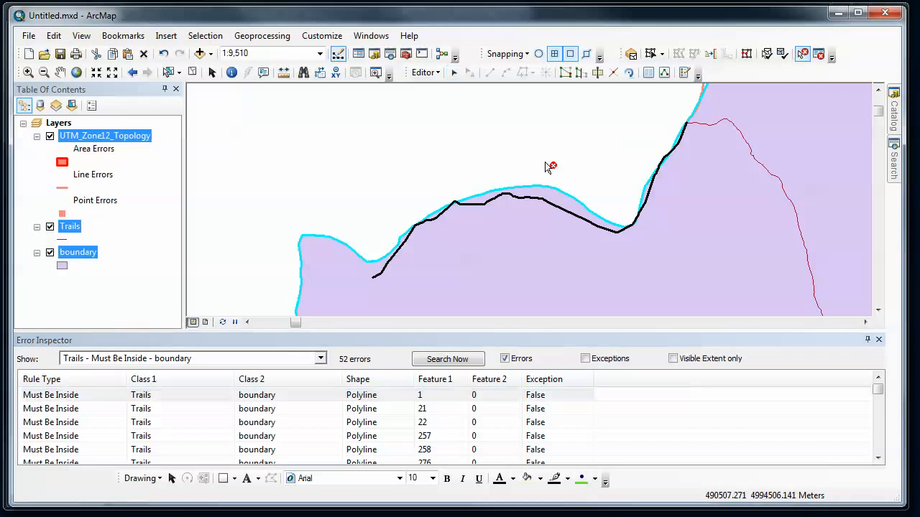
{"action": "right_click", "coordinate": [534, 198]}
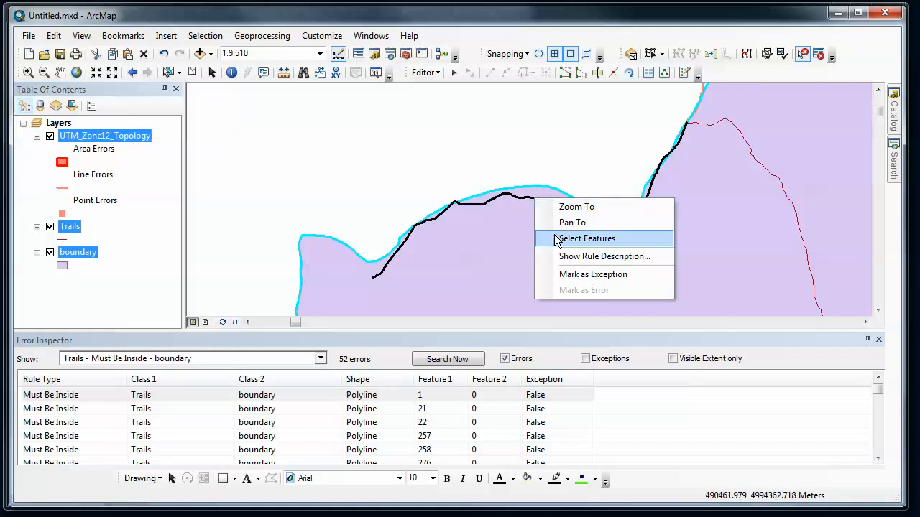
{"action": "left_click", "coordinate": [575, 275]}
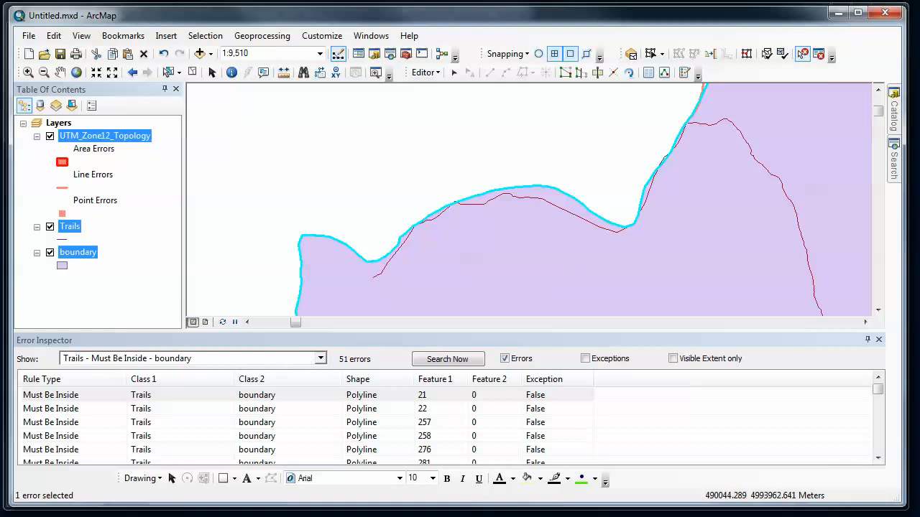
Step: Zoom to the Must Be Inside error of Trails feature 21 and inspect where the trail crosses the park boundary
{"action": "right_click", "coordinate": [44, 400]}
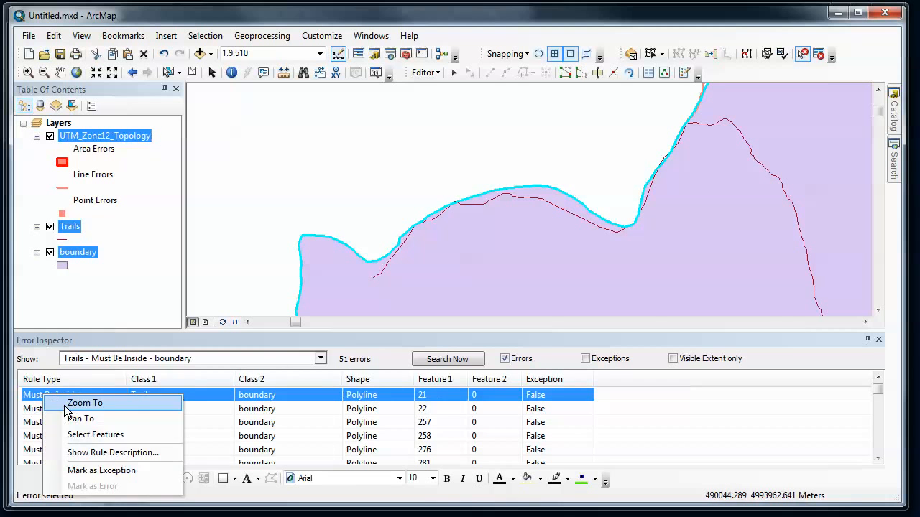
{"action": "left_click", "coordinate": [65, 404]}
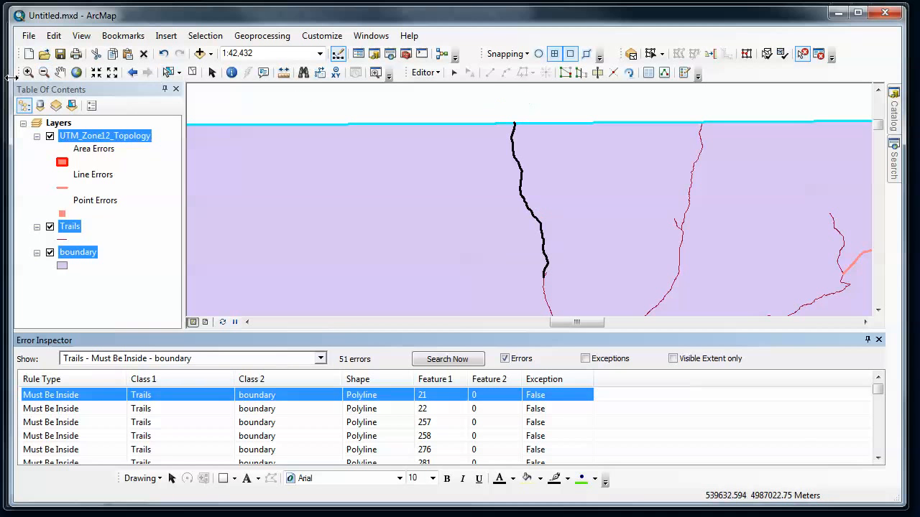
{"action": "left_click", "coordinate": [28, 72]}
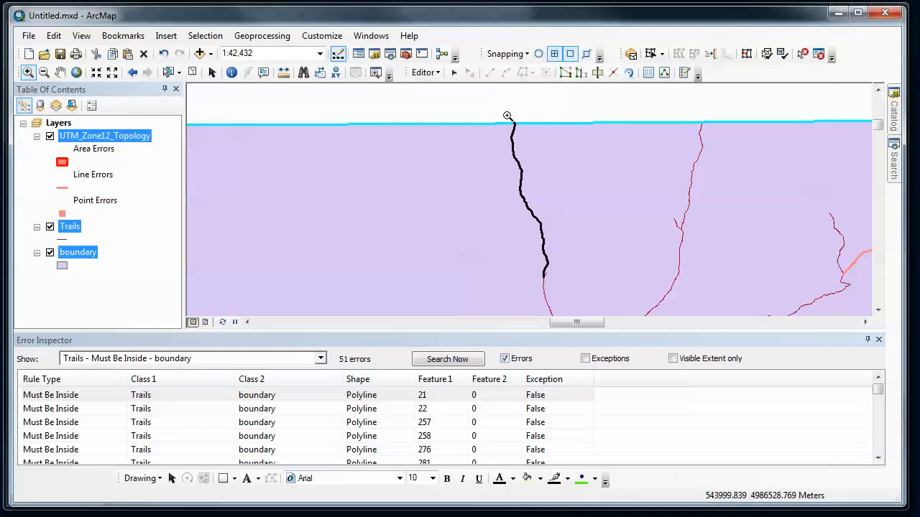
{"action": "left_click_drag", "start_coordinate": [508, 116], "coordinate": [528, 132]}
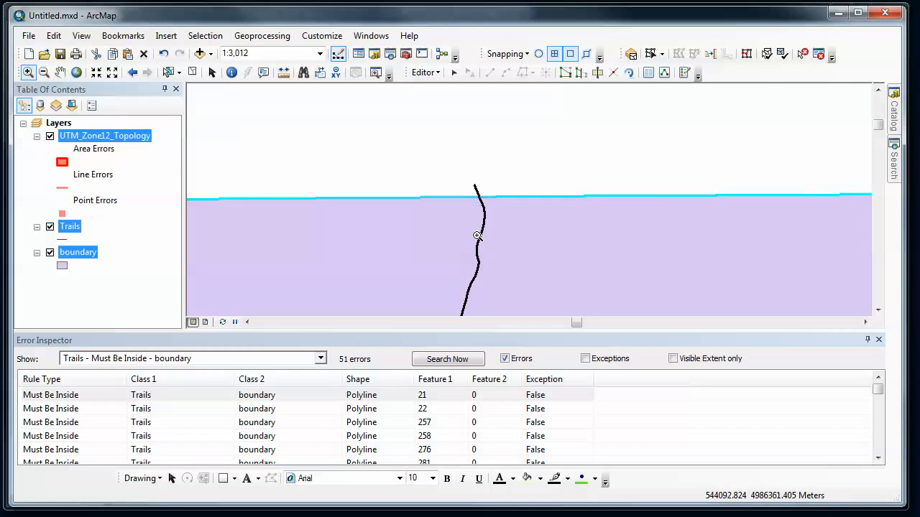
{"action": "left_click", "coordinate": [803, 54]}
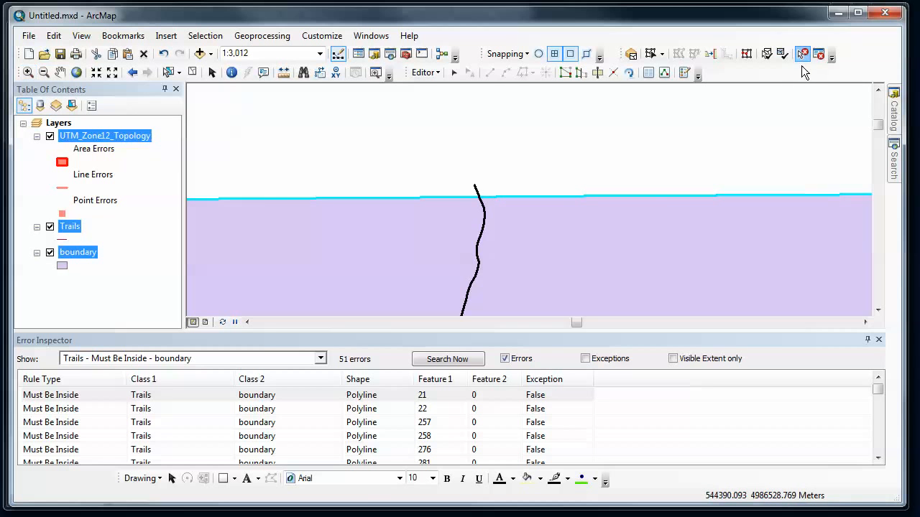
{"action": "right_click", "coordinate": [484, 224]}
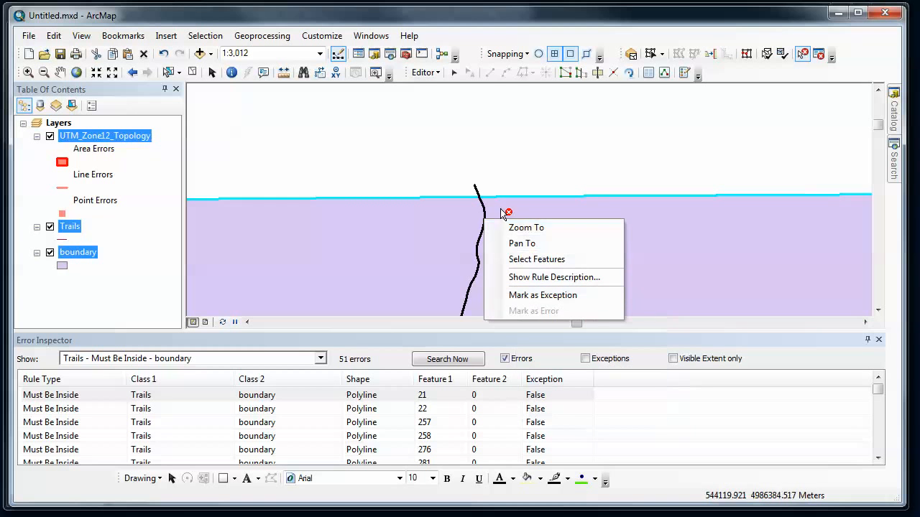
{"action": "left_click", "coordinate": [510, 163]}
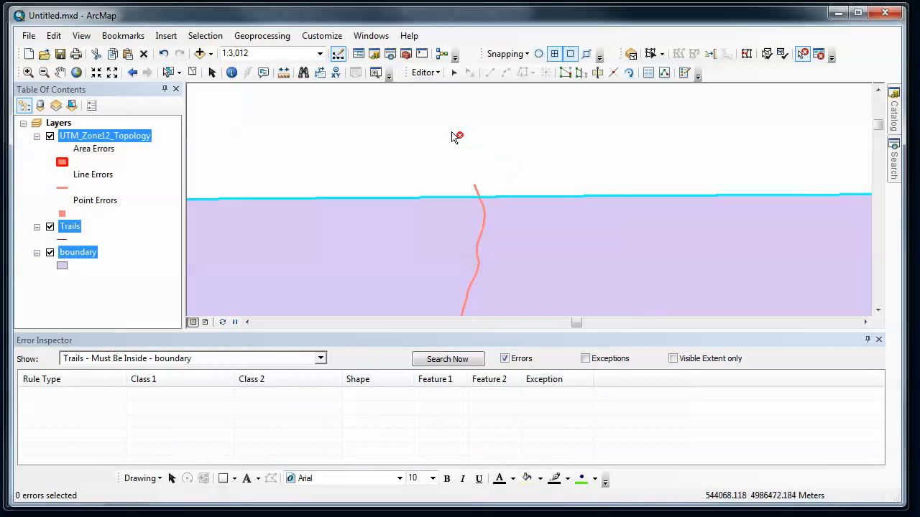
Step: Edit the vertices of the trail crossing the boundary and delete its three vertices that lie outside the park
{"action": "left_click", "coordinate": [452, 74]}
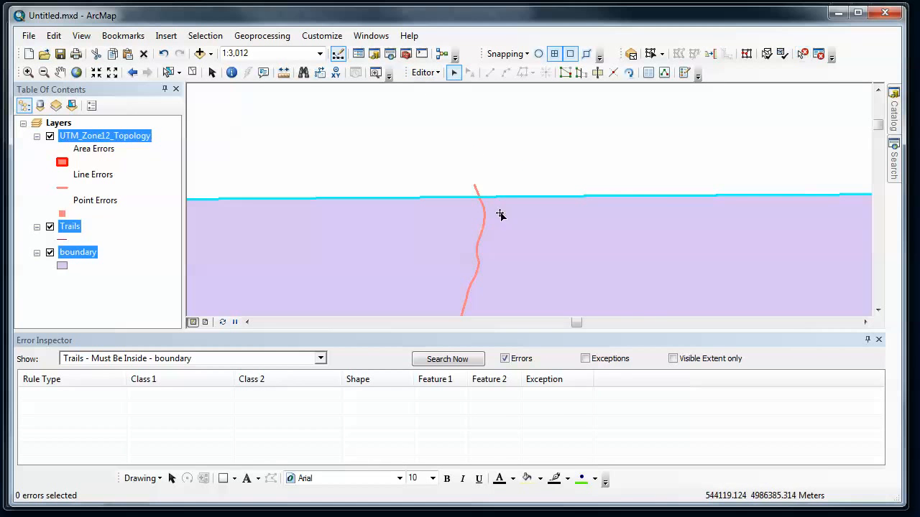
{"action": "left_click", "coordinate": [484, 217]}
{"action": "double_click", "coordinate": [484, 217]}
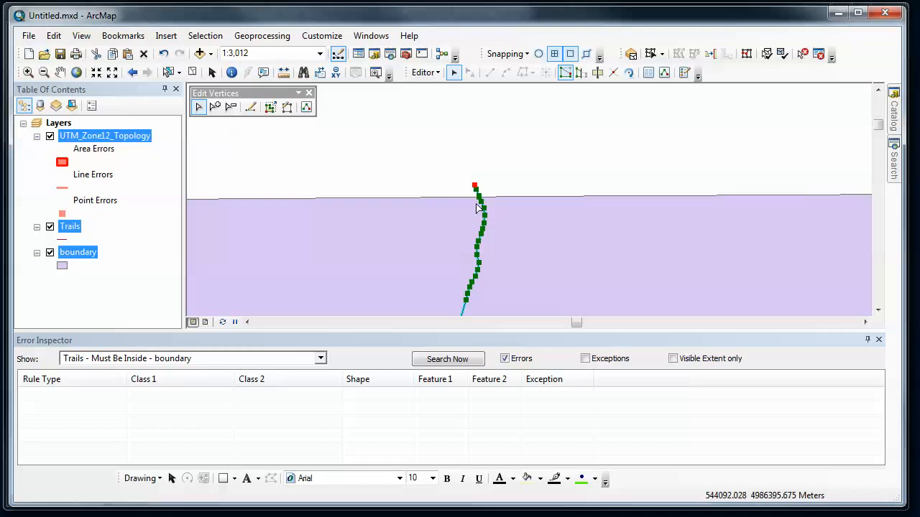
{"action": "left_click", "coordinate": [28, 72]}
{"action": "left_click_drag", "start_coordinate": [455, 178], "coordinate": [501, 211]}
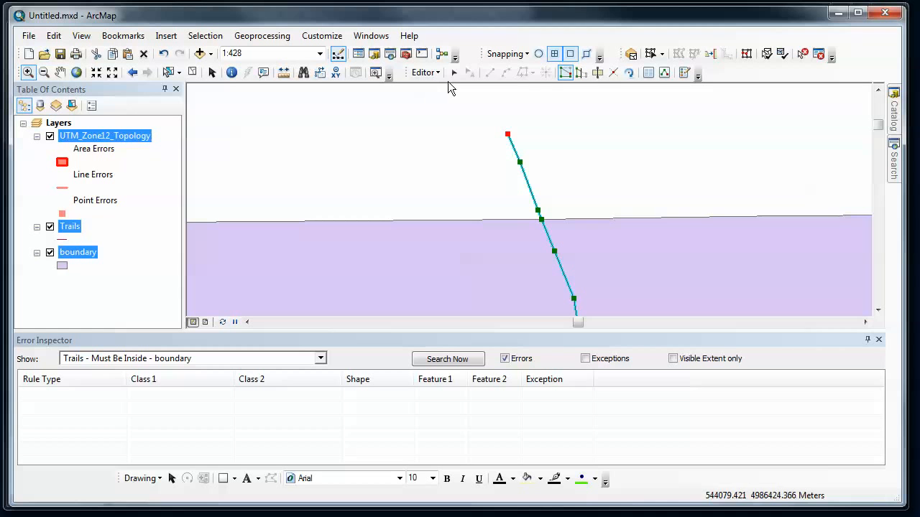
{"action": "left_click", "coordinate": [453, 73]}
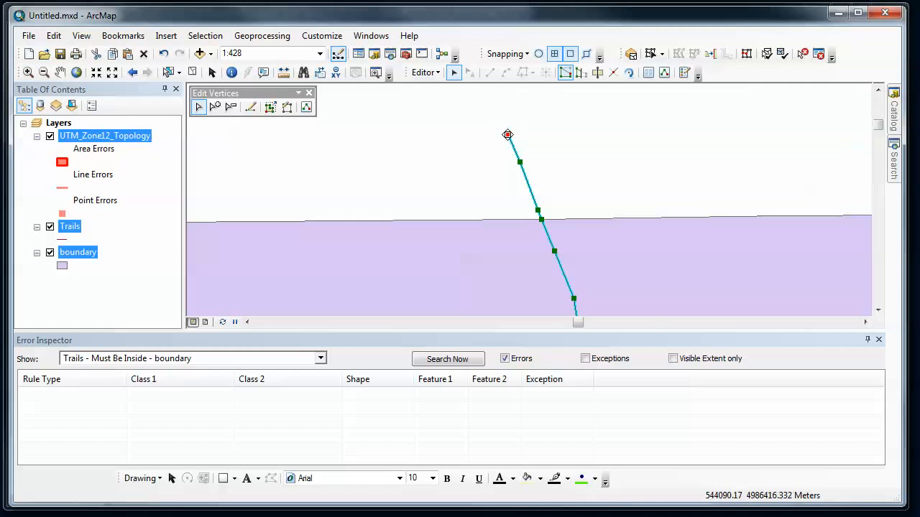
{"action": "right_click", "coordinate": [507, 135]}
{"action": "left_click", "coordinate": [543, 177]}
{"action": "right_click", "coordinate": [521, 161]}
{"action": "left_click", "coordinate": [552, 204]}
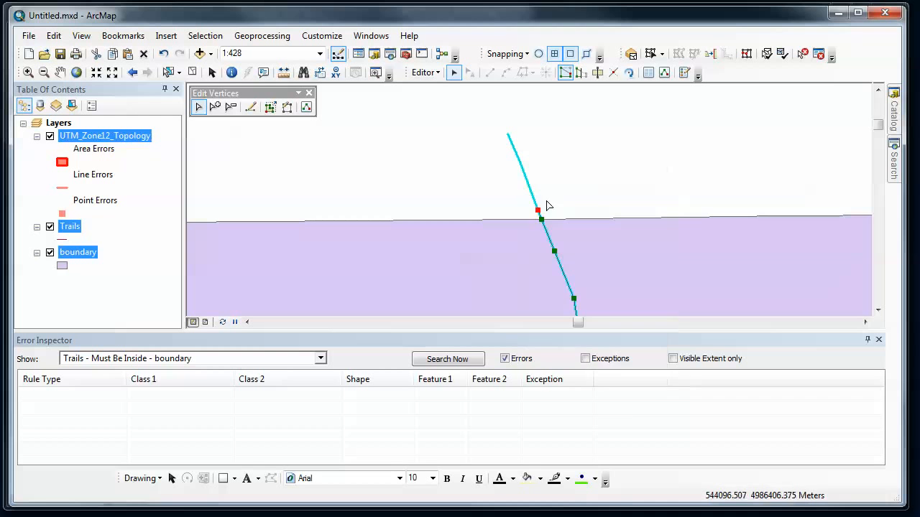
{"action": "right_click", "coordinate": [538, 210]}
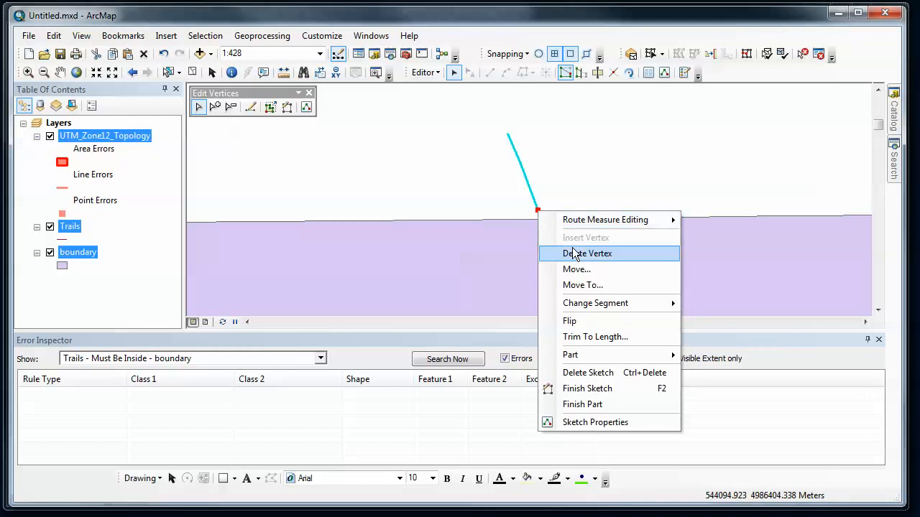
{"action": "left_click", "coordinate": [575, 254]}
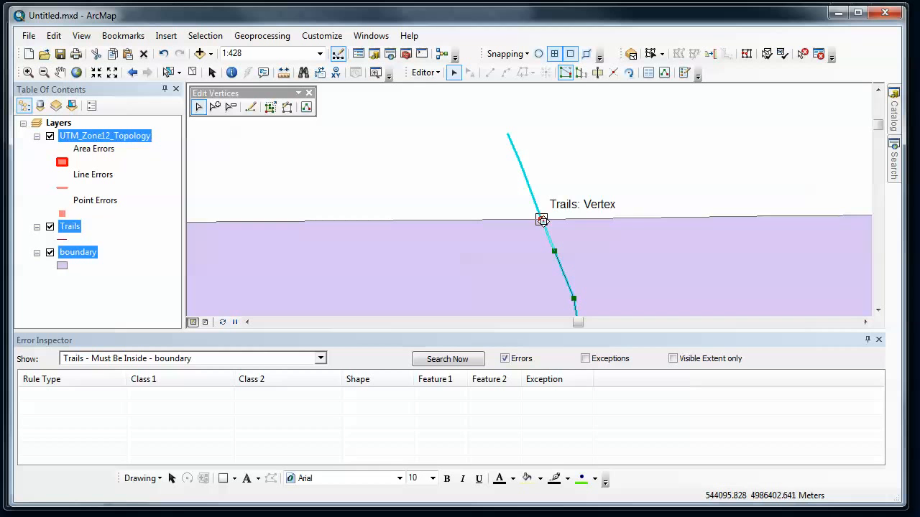
Step: Snap the trail's end vertex onto the boundary edge with only edge snapping enabled, and validate the topology in the current extent
{"action": "mouse_move", "coordinate": [541, 220]}
{"action": "left_mouse_down"}
{"action": "mouse_move", "coordinate": [549, 220]}
{"action": "mouse_move", "coordinate": [539, 220]}
{"action": "left_mouse_up"}
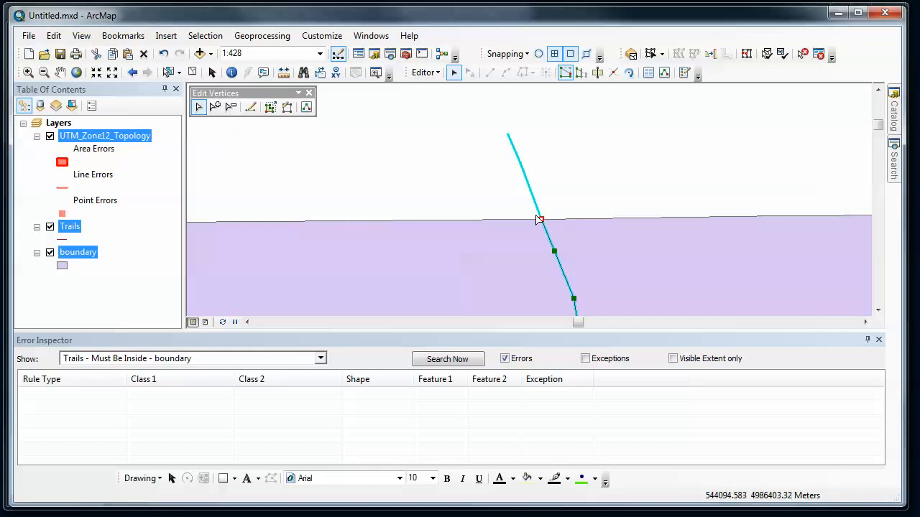
{"action": "left_click", "coordinate": [586, 56]}
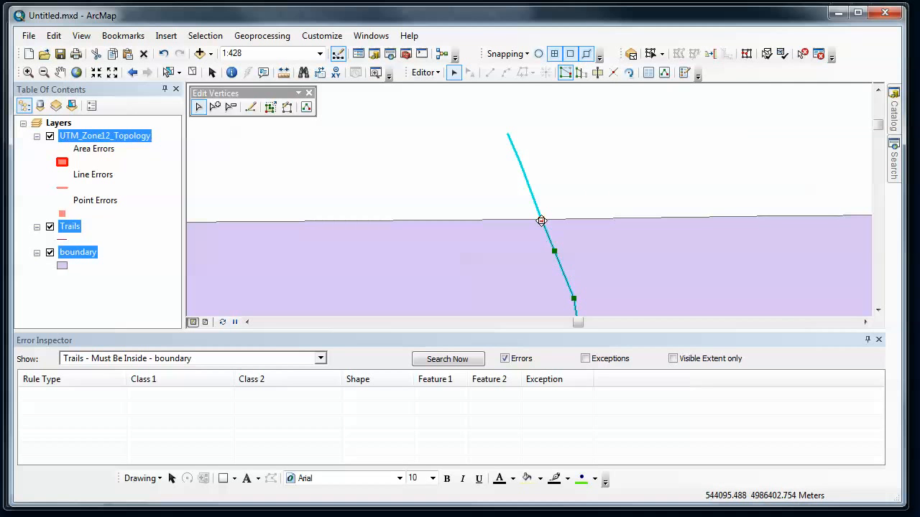
{"action": "left_click_drag", "start_coordinate": [542, 221], "coordinate": [543, 218]}
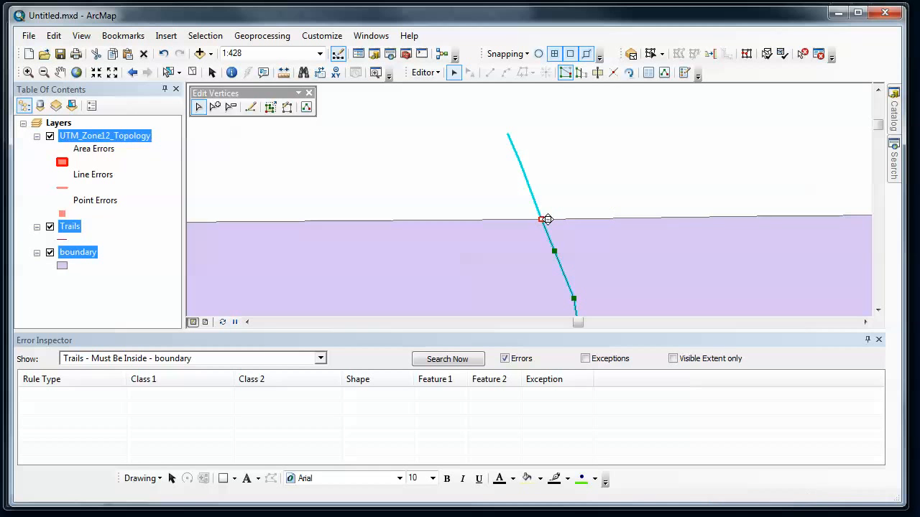
{"action": "left_click", "coordinate": [554, 54]}
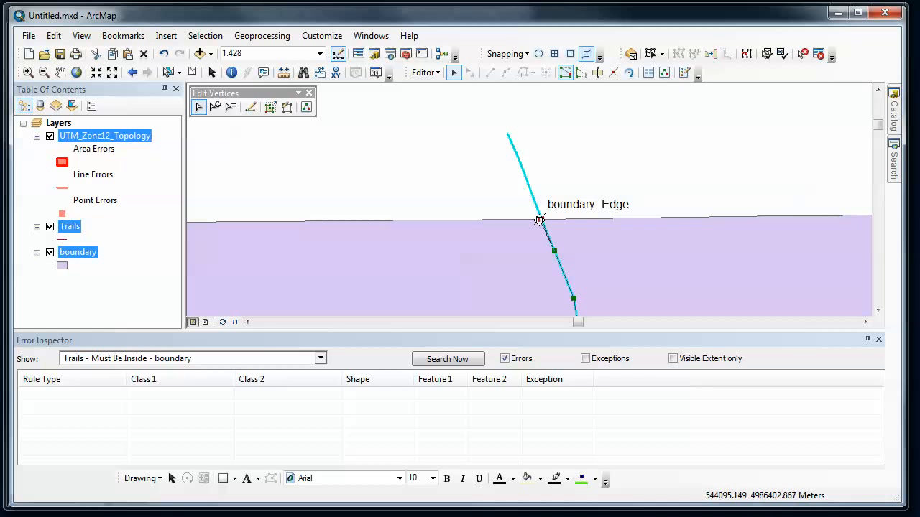
{"action": "left_click_drag", "start_coordinate": [539, 220], "coordinate": [539, 220]}
{"action": "left_click", "coordinate": [594, 174]}
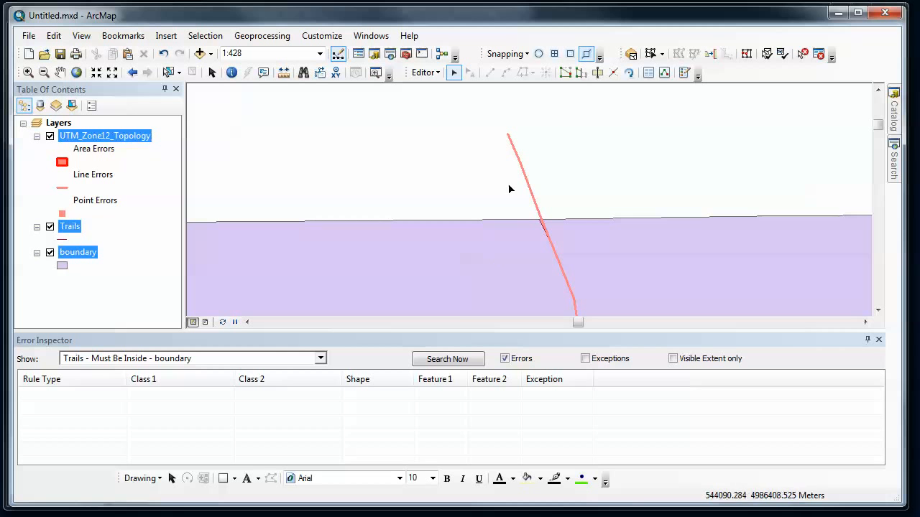
{"action": "left_click", "coordinate": [783, 56]}
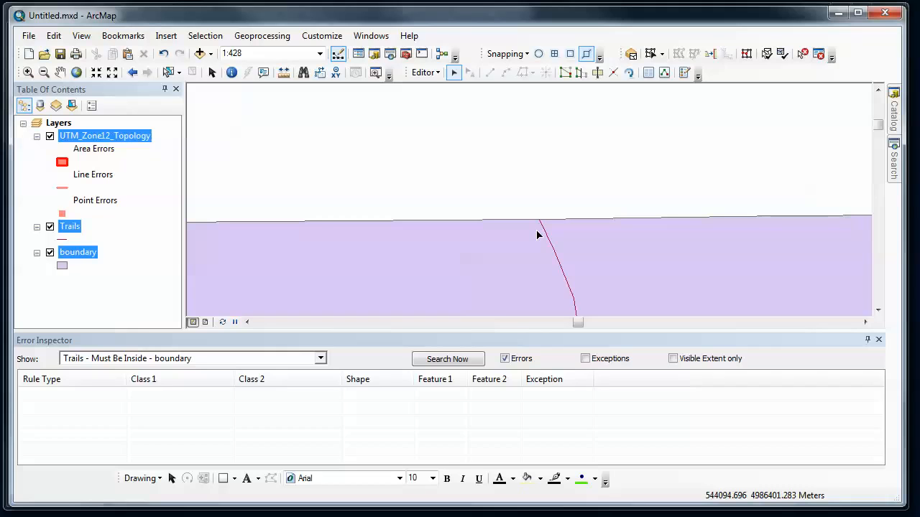
Step: Save the trail edits and the map document
{"action": "left_click", "coordinate": [423, 73]}
{"action": "left_click", "coordinate": [455, 120]}
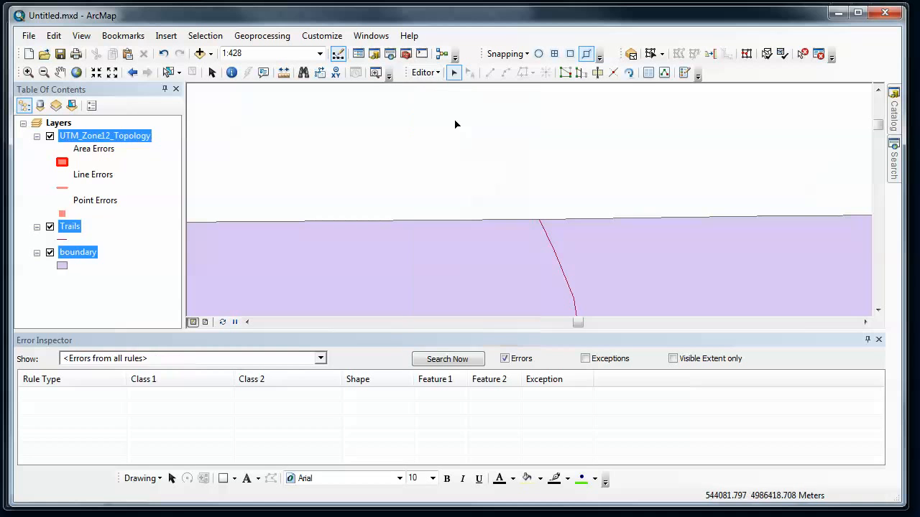
{"action": "left_click", "coordinate": [29, 36]}
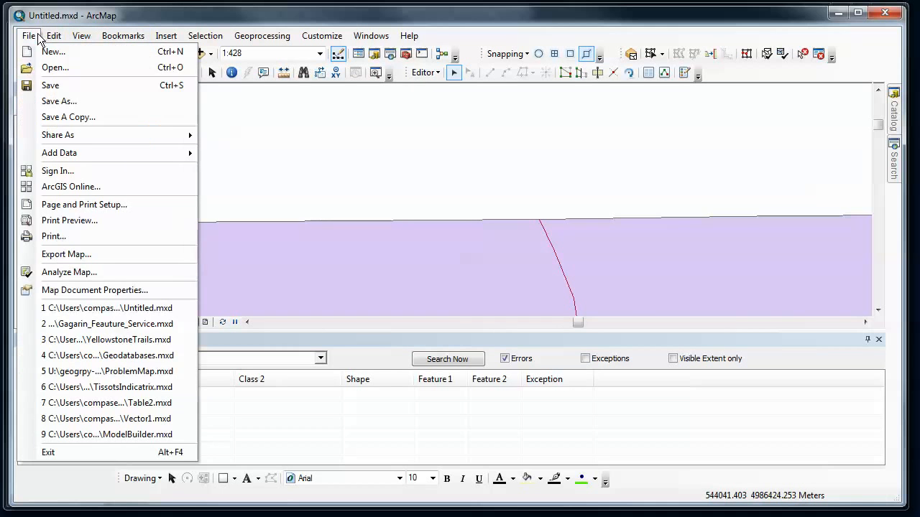
{"action": "left_click", "coordinate": [46, 85]}
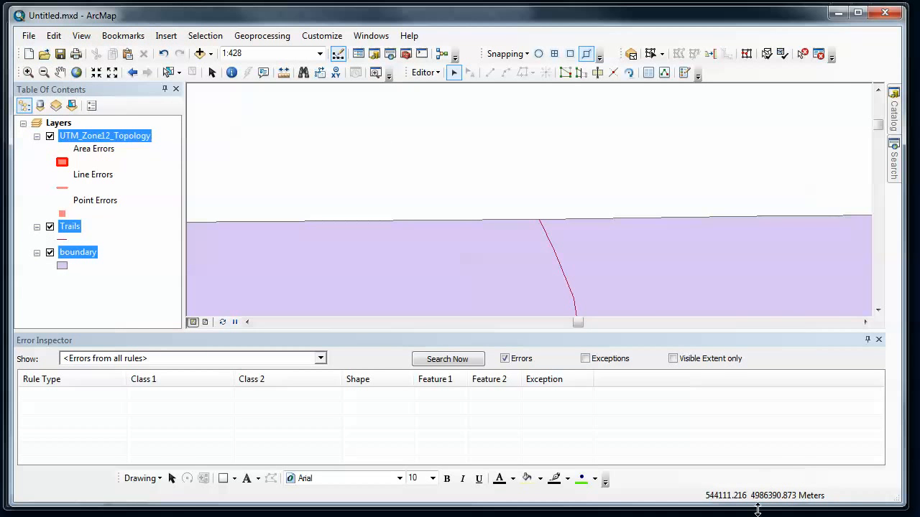